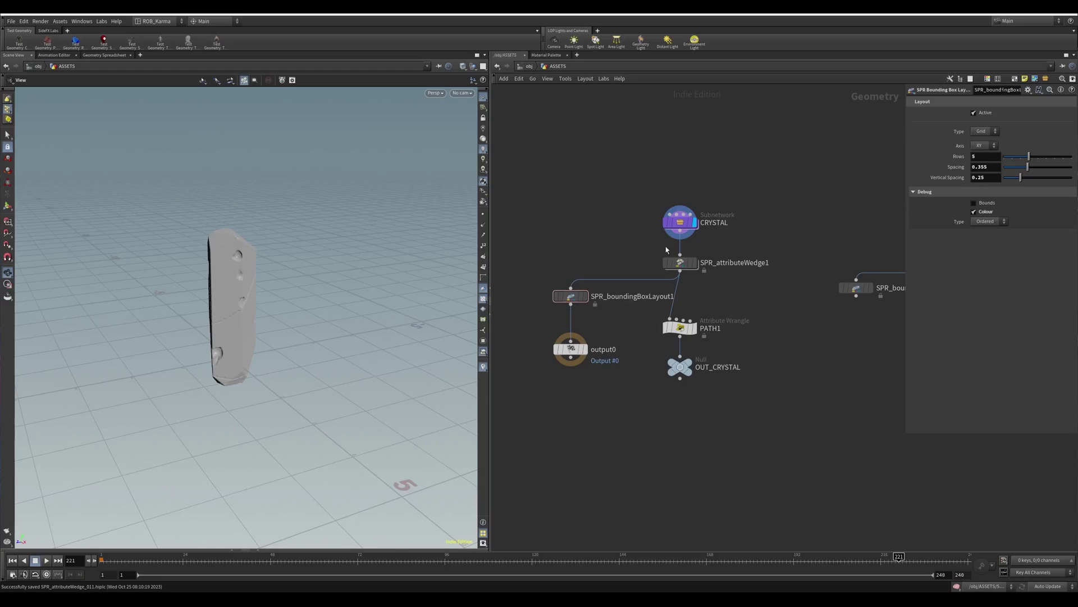
middle_click_drag(610, 239, 620, 269)
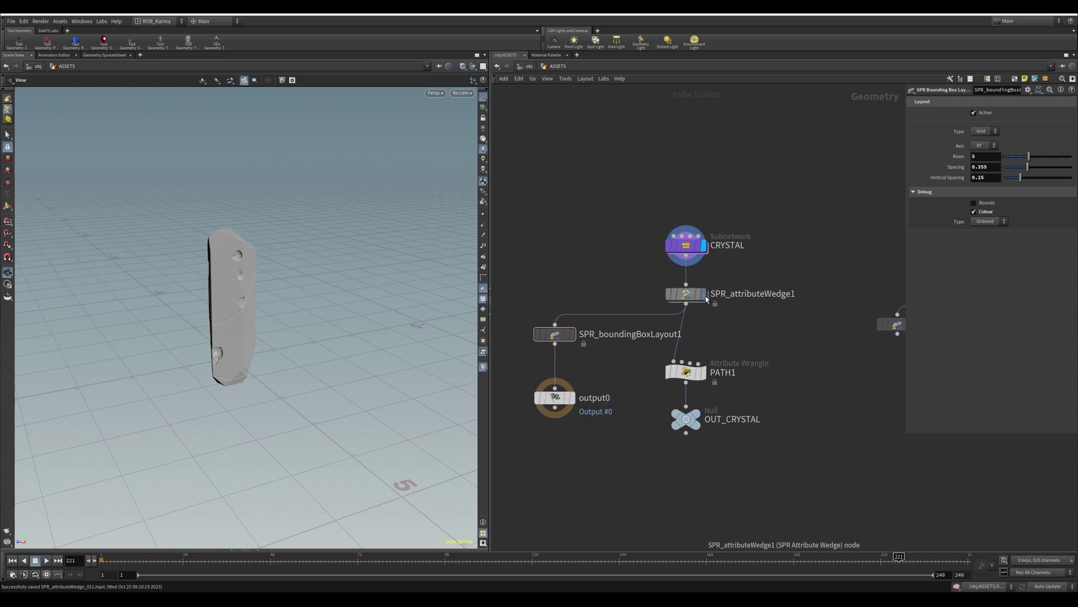
scroll(709, 314, "up", 3)
middle_click_drag(695, 333, 886, 301)
left_click_drag(529, 270, 602, 237)
middle_click_drag(743, 212, 609, 260)
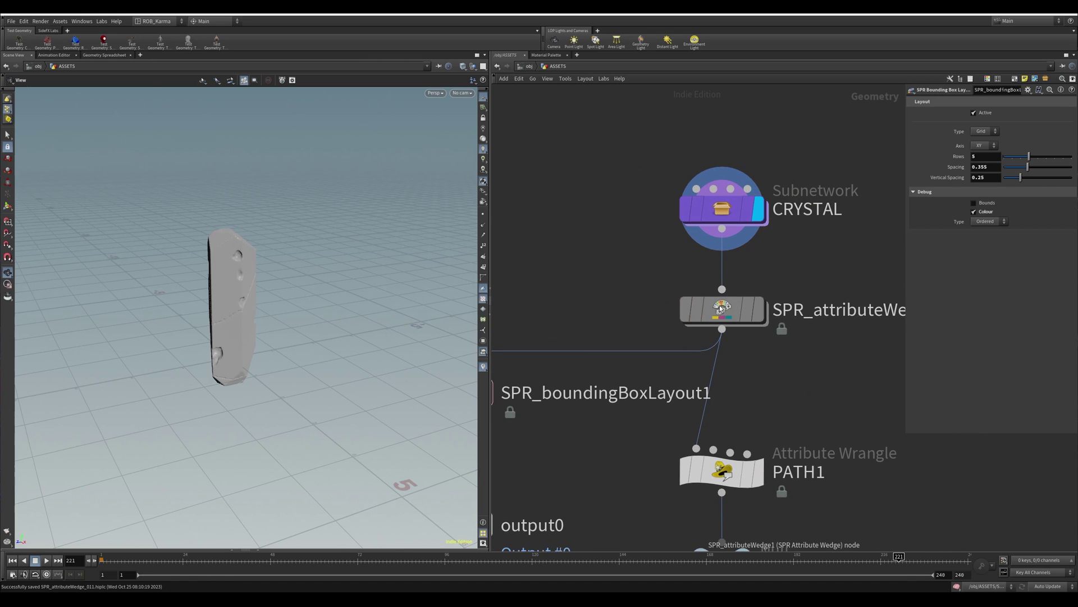
middle_click_drag(582, 299, 609, 308)
left_click_drag(627, 291, 808, 171)
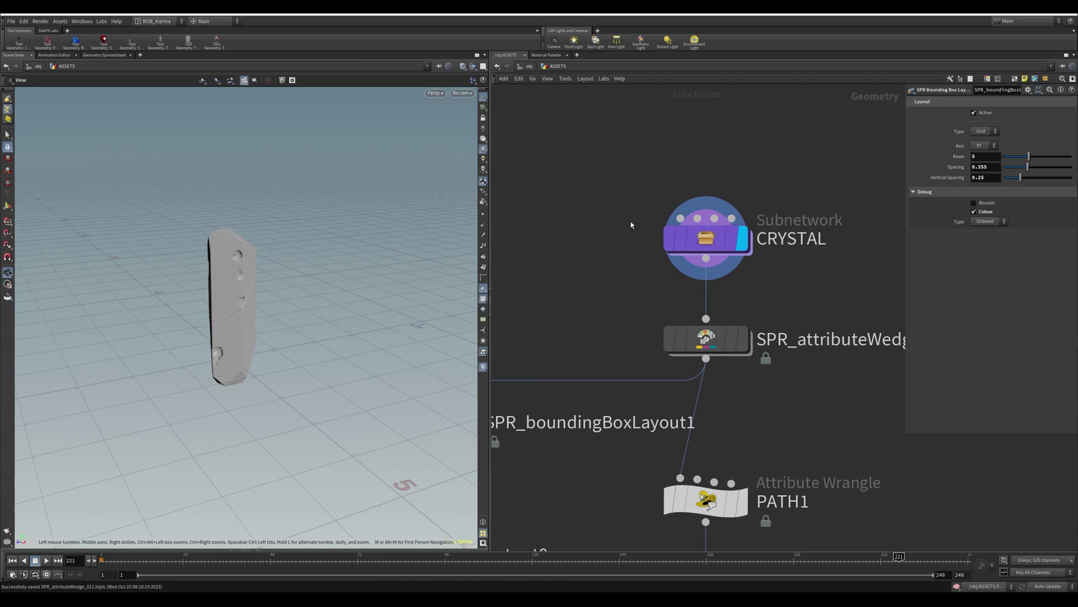
middle_click_drag(626, 298, 634, 283)
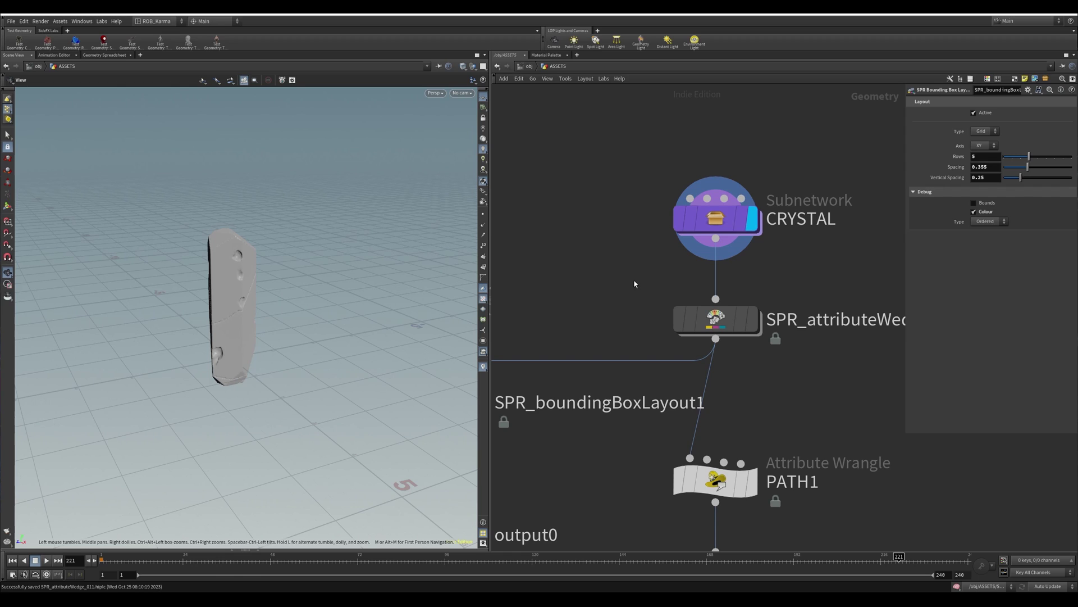
Examine the internal network of the CRYSTAL subnetwork and return to the ASSETS level
left_click_drag(716, 219, 715, 202)
left_click_drag(641, 143, 807, 226)
middle_click_drag(782, 160, 766, 203)
left_click_drag(615, 199, 789, 274)
double_click(721, 251)
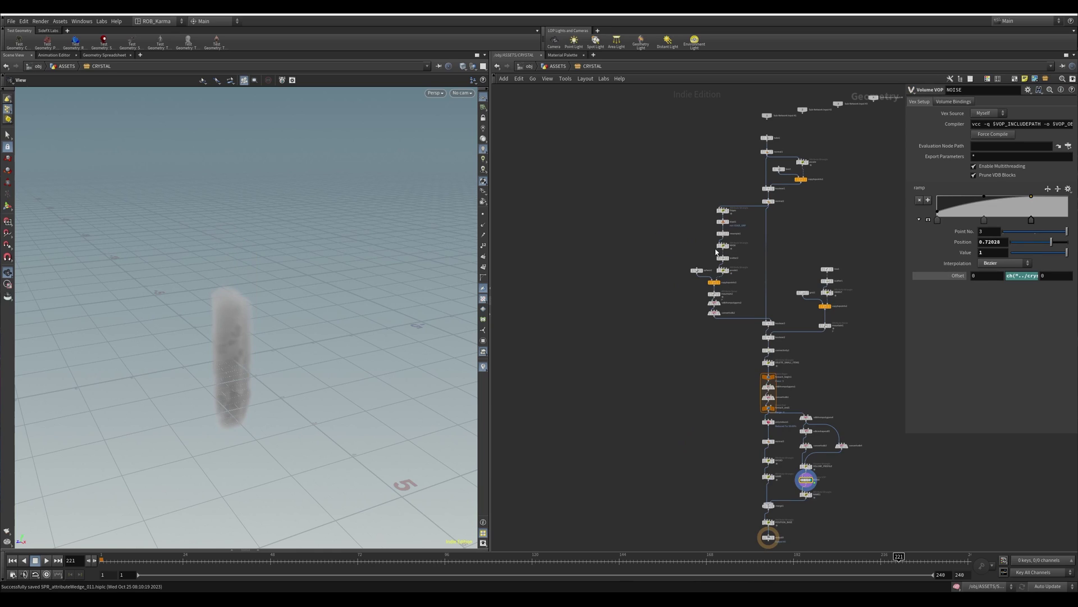
key("u")
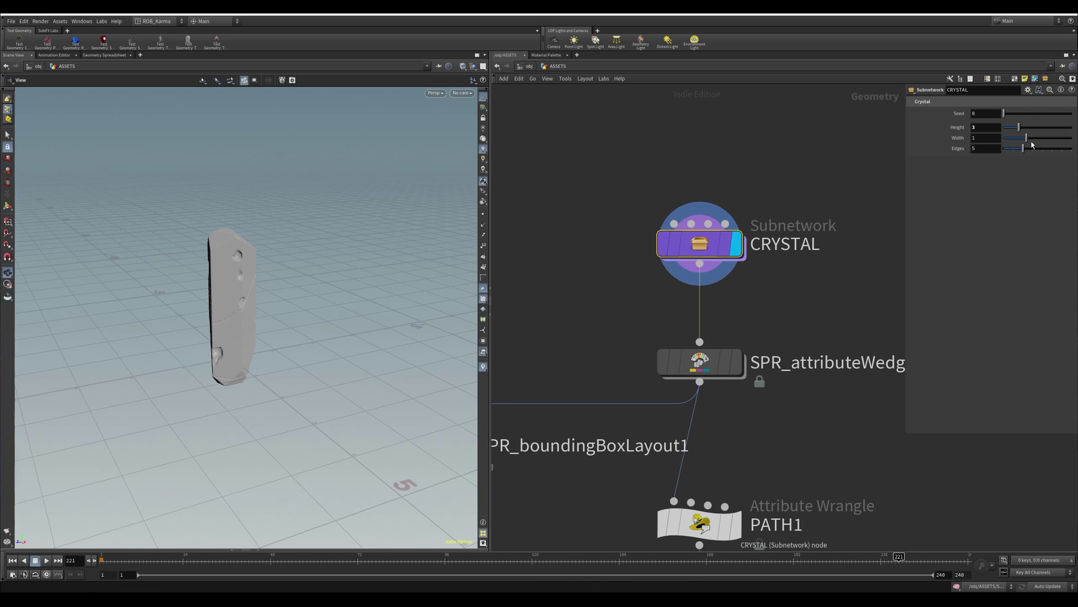
Try a few seed values on the CRYSTAL subnetwork and set its Seed to 1
left_click(1016, 113)
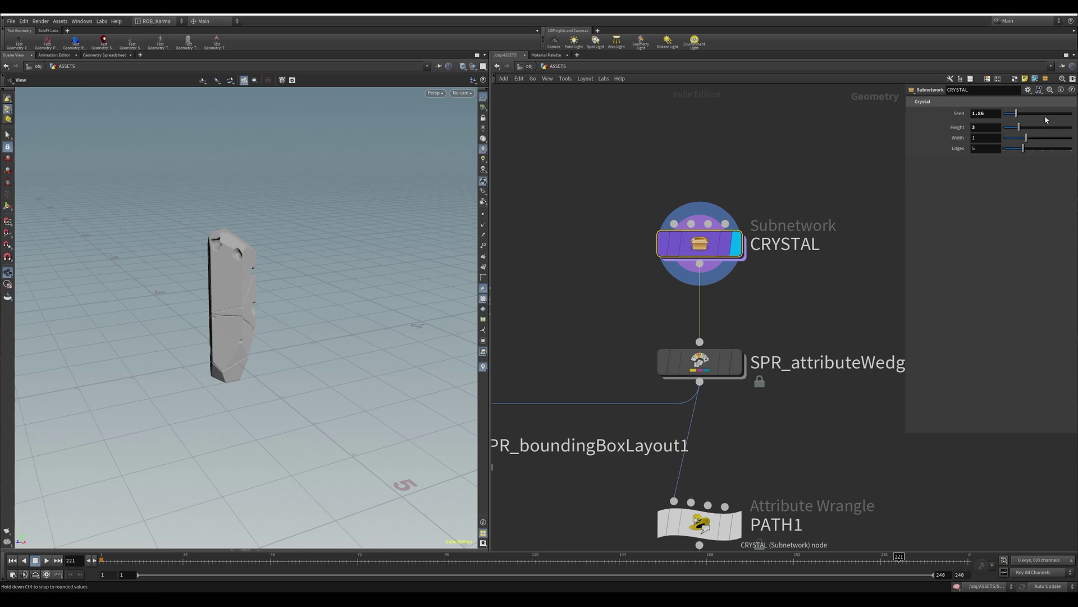
left_click(1045, 114)
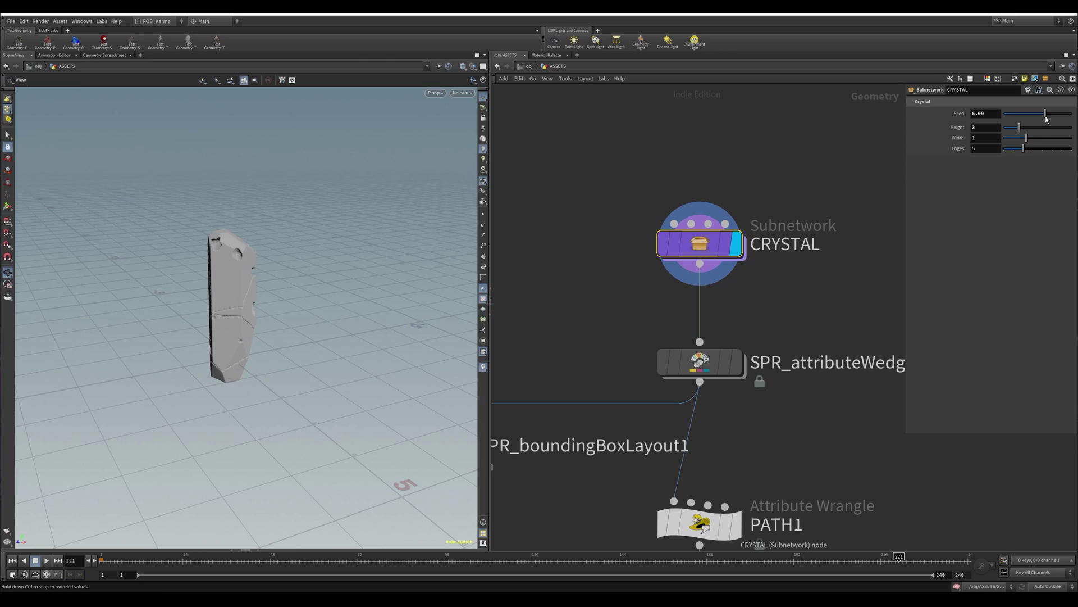
left_click(1008, 115)
double_click(991, 115)
type("1")
Set the CRYSTAL subnetwork's Height to 5 and Width to 2
left_click(983, 127)
key("BackSpace")
type("5")
key("Return")
left_click(987, 137)
key("BackSpace")
type("2")
key("Return")
left_click(980, 148)
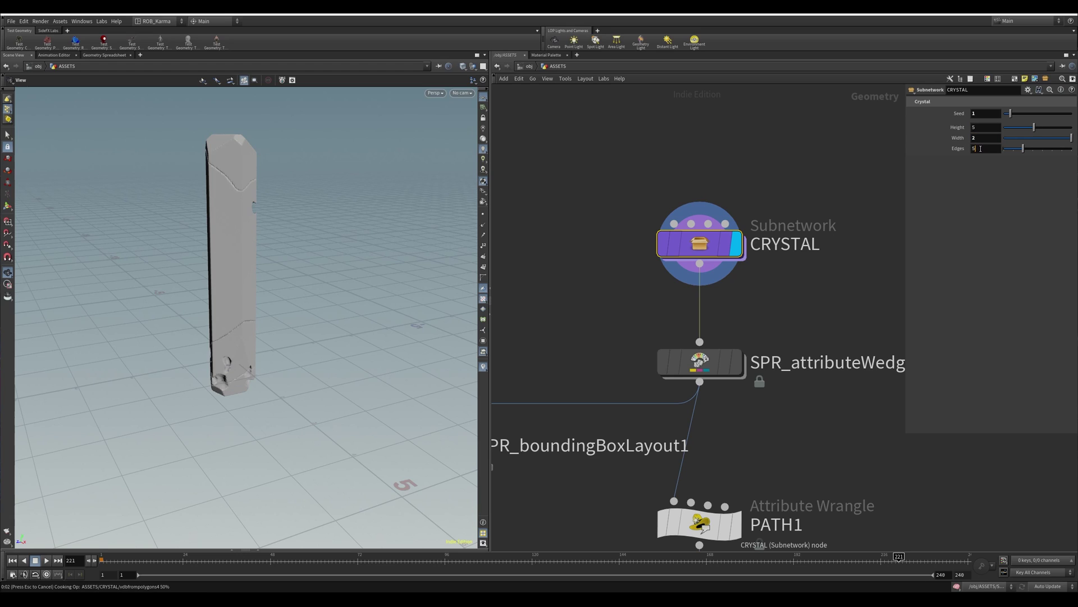
Set the CRYSTAL subnetwork's Width to 1, Height to 3 and Edges to 4
left_click(993, 140)
key("BackSpace")
type("1")
left_click(981, 127)
type("3")
key("Return")
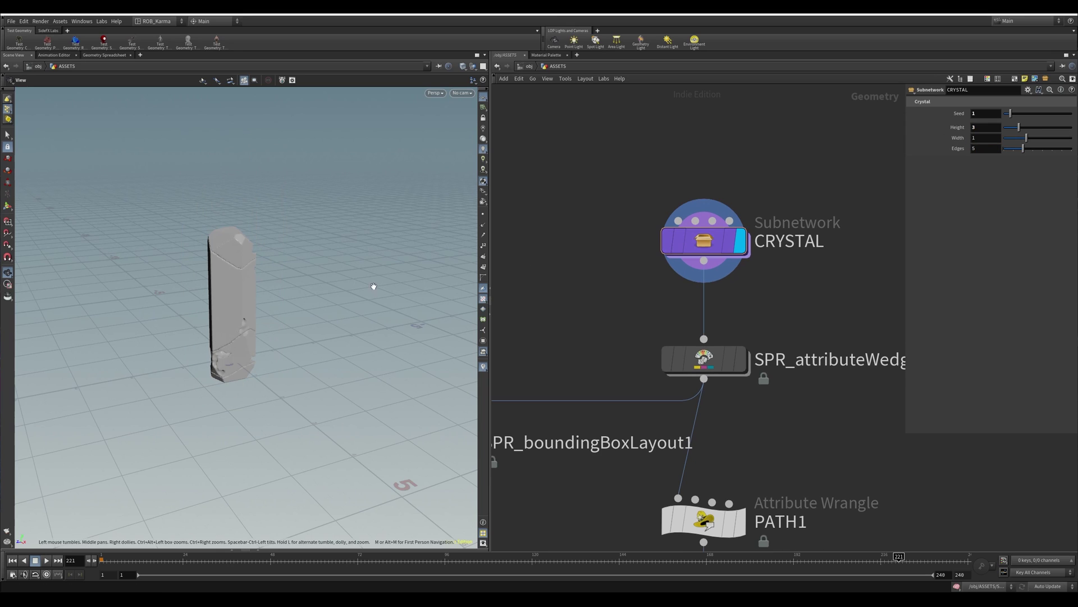
left_click_drag(332, 296, 278, 297)
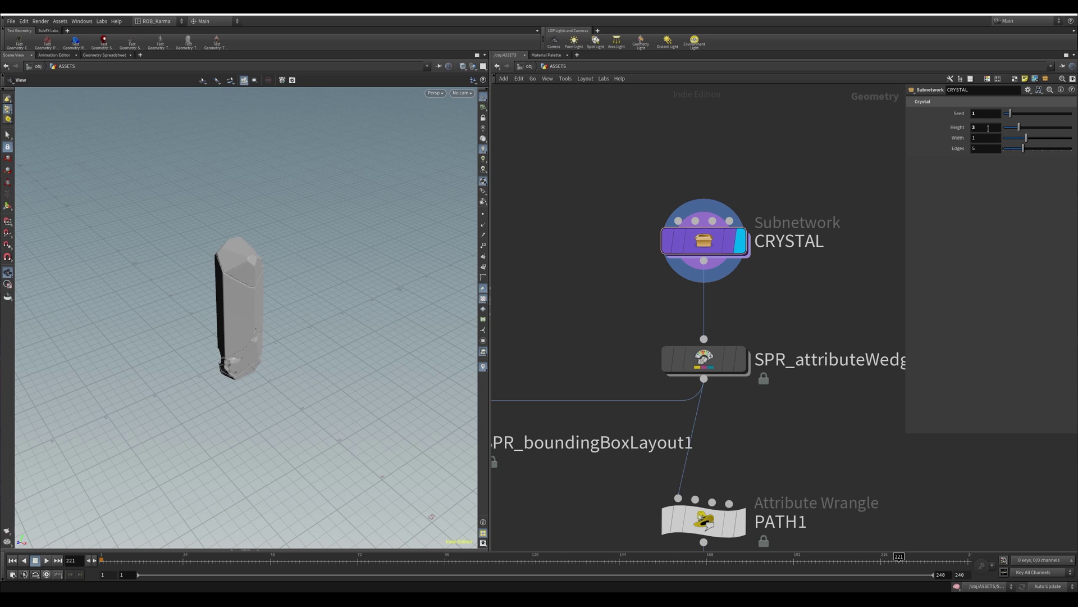
left_click_drag(1023, 148, 1013, 150)
Add a second SPR Attribute Wedge node to the network beside SPR_attributeWedge1
middle_click_drag(806, 283, 798, 192)
mouse_move(609, 212)
left_mouse_down()
mouse_move(823, 321)
mouse_move(772, 225)
mouse_move(605, 224)
left_mouse_up()
left_click(686, 265)
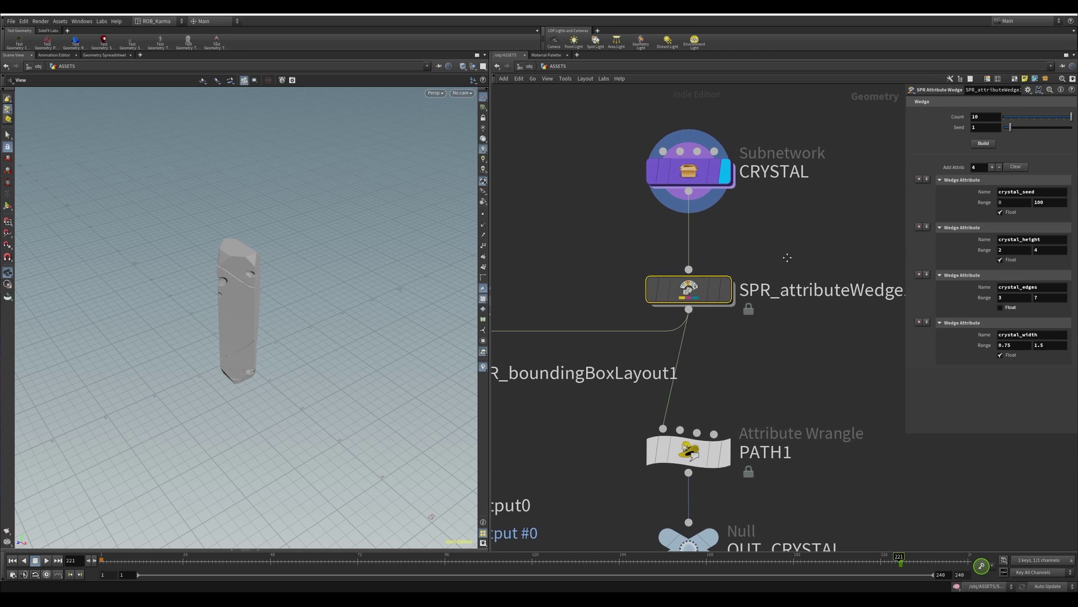
middle_click_drag(820, 203, 699, 174)
key("Tab")
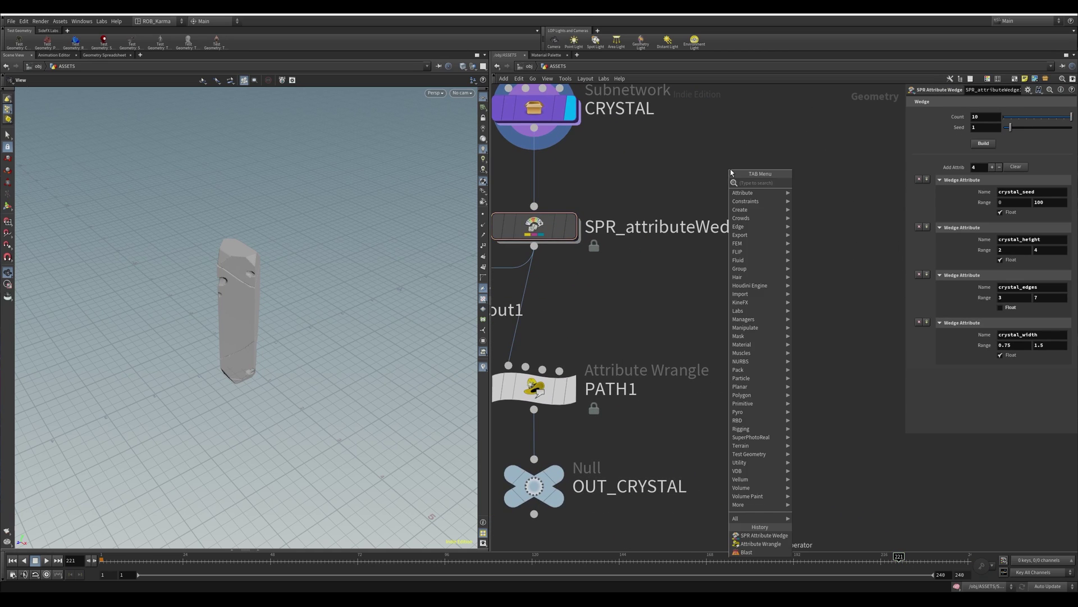
type("attr")
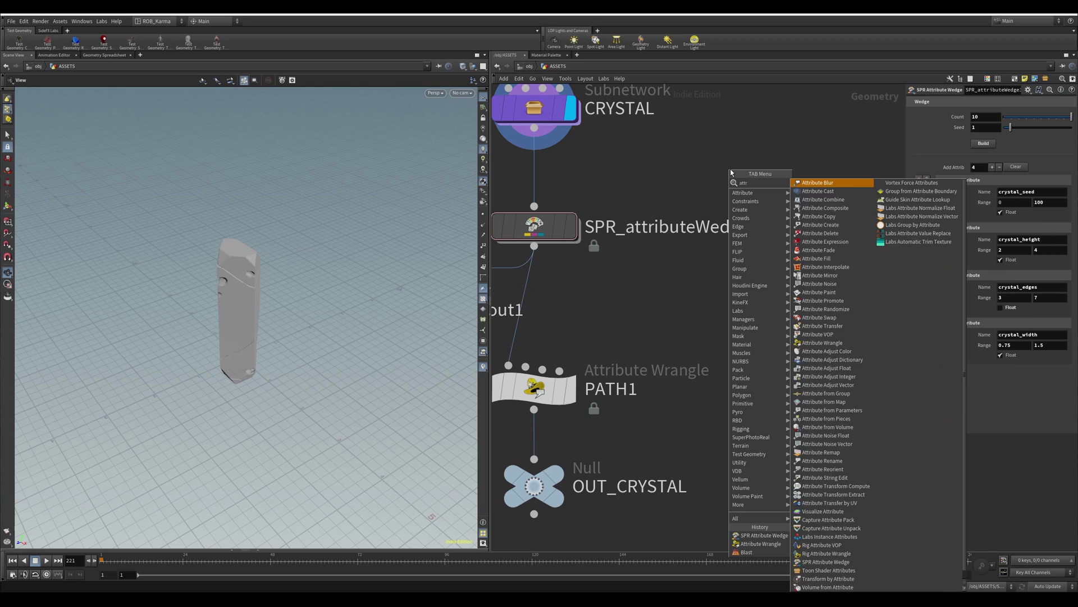
type("ibuw")
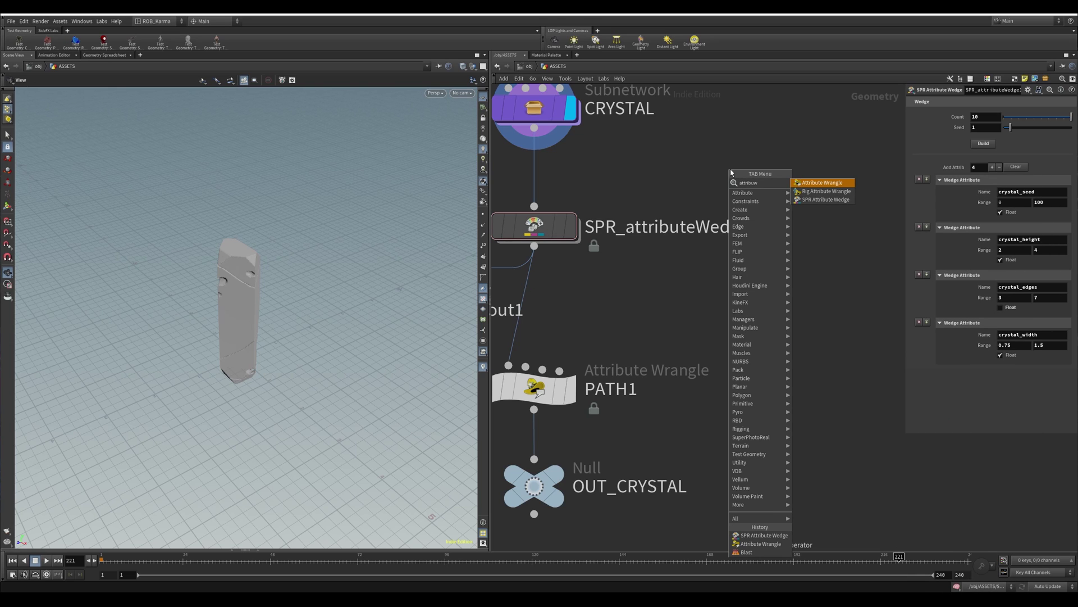
left_click(820, 201)
left_click(798, 255)
Connect the CRYSTAL subnetwork's output to the input of the new SPR Attribute Wedge node
middle_click_drag(801, 174, 805, 203)
left_click_drag(805, 283, 812, 255)
left_click(528, 161)
left_click(800, 239)
left_click(531, 140)
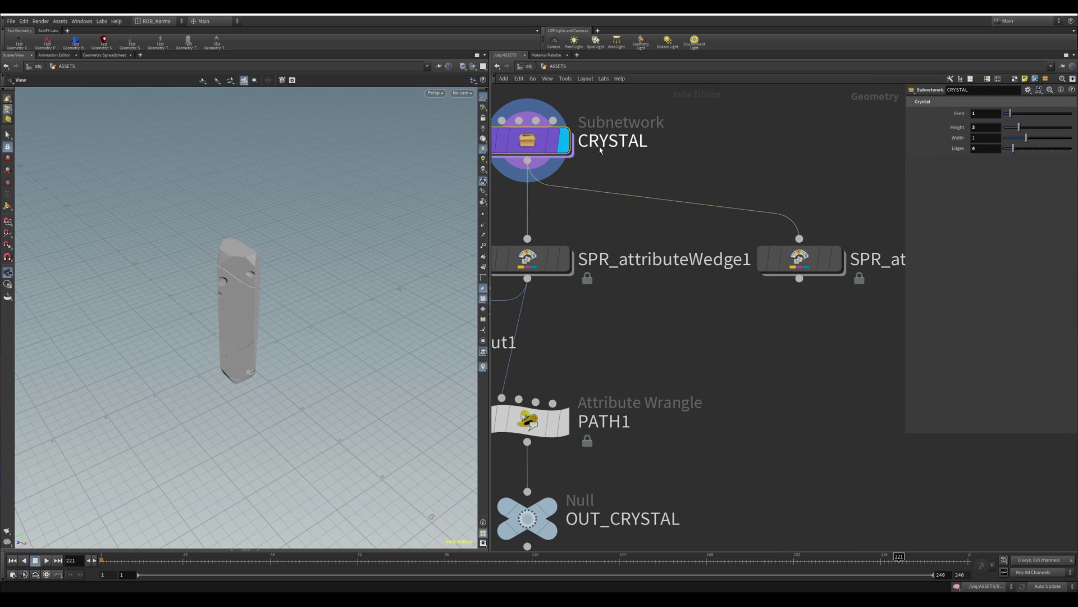
Reposition the new SPR Attribute Wedge node and add one wedge attribute entry to it
middle_click_drag(873, 223, 858, 223)
left_click_drag(792, 251, 790, 214)
scroll(791, 186, "down", 2)
middle_click_drag(791, 175, 802, 222)
scroll(803, 222, "down", 2)
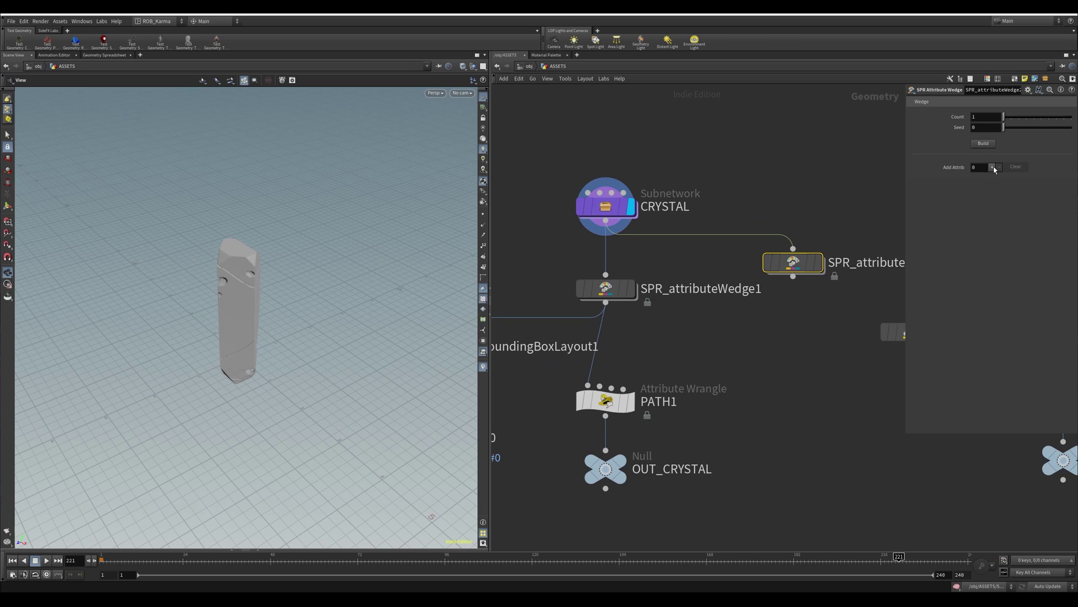
left_click(992, 167)
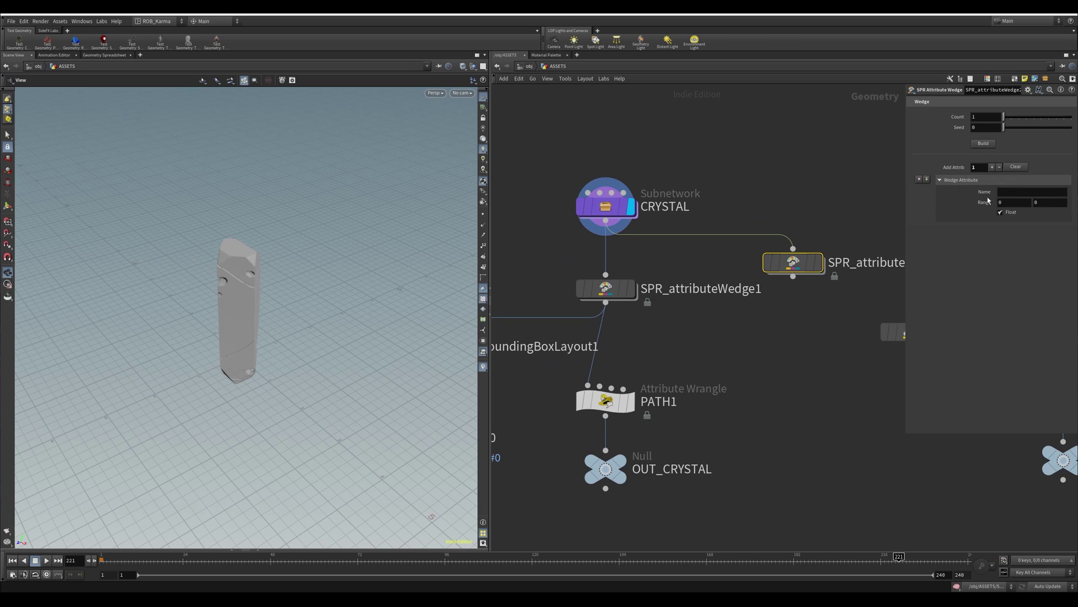
Copy CRYSTAL's Height parameter and paste it as a relative reference into the new wedge attribute's Name
middle_click_drag(804, 194, 785, 187)
left_click(592, 196)
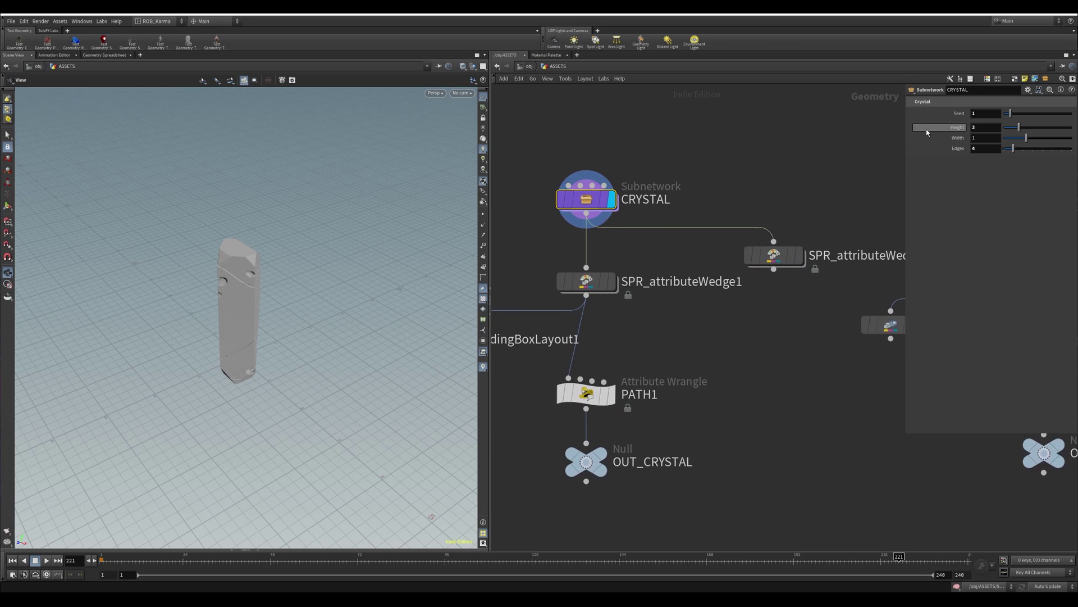
left_click_drag(906, 123, 831, 125)
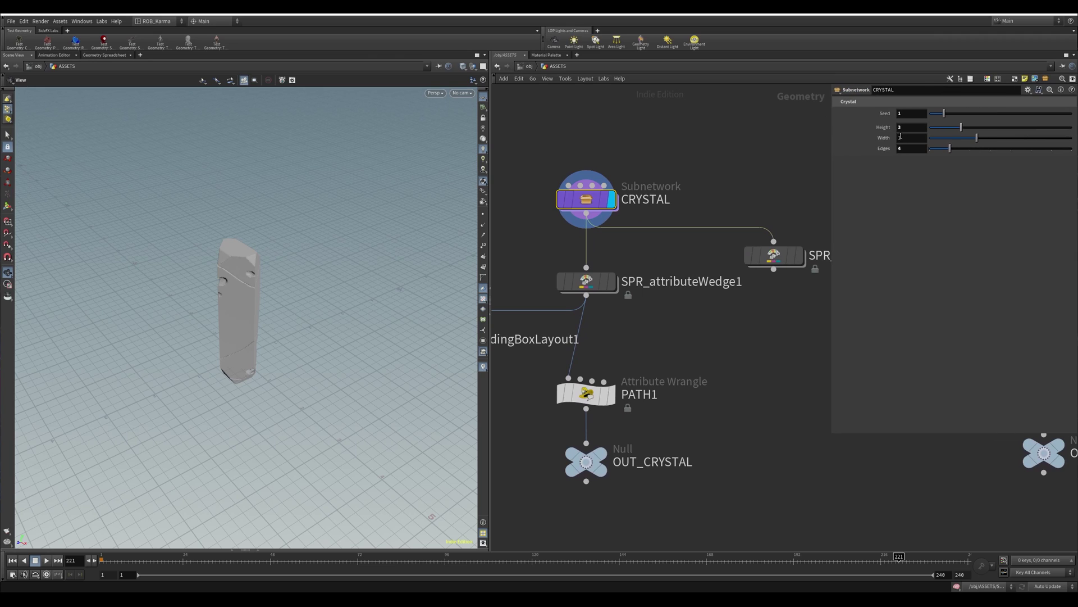
left_click(910, 131)
right_click(908, 131)
left_click(924, 189)
middle_click_drag(790, 190, 734, 186)
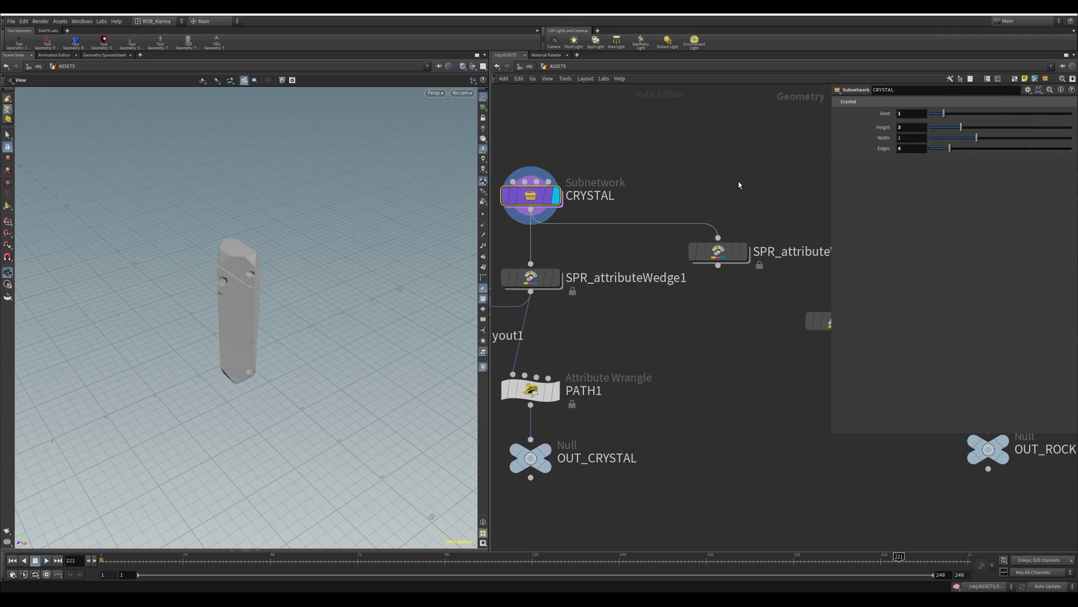
left_click(721, 250)
right_click(933, 192)
left_click(983, 274)
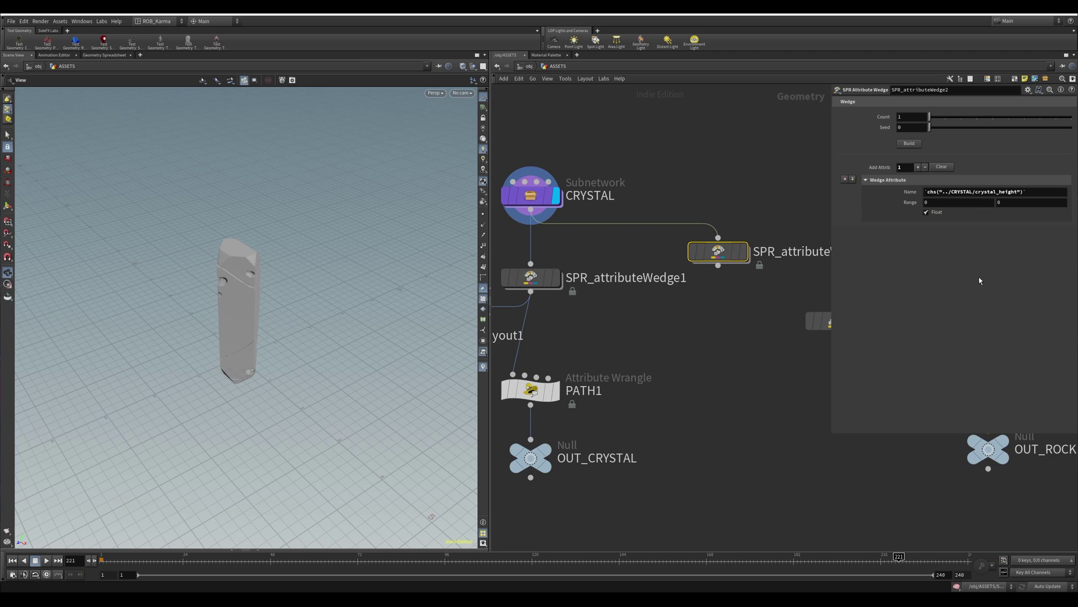
Strip the pasted reference expression in the wedge attribute's Name down to crystal_height
left_click(1000, 192)
key("BackSpace")
key("BackSpace")
key("BackSpace")
left_click_drag(975, 192, 915, 192)
key("BackSpace")
key("Return")
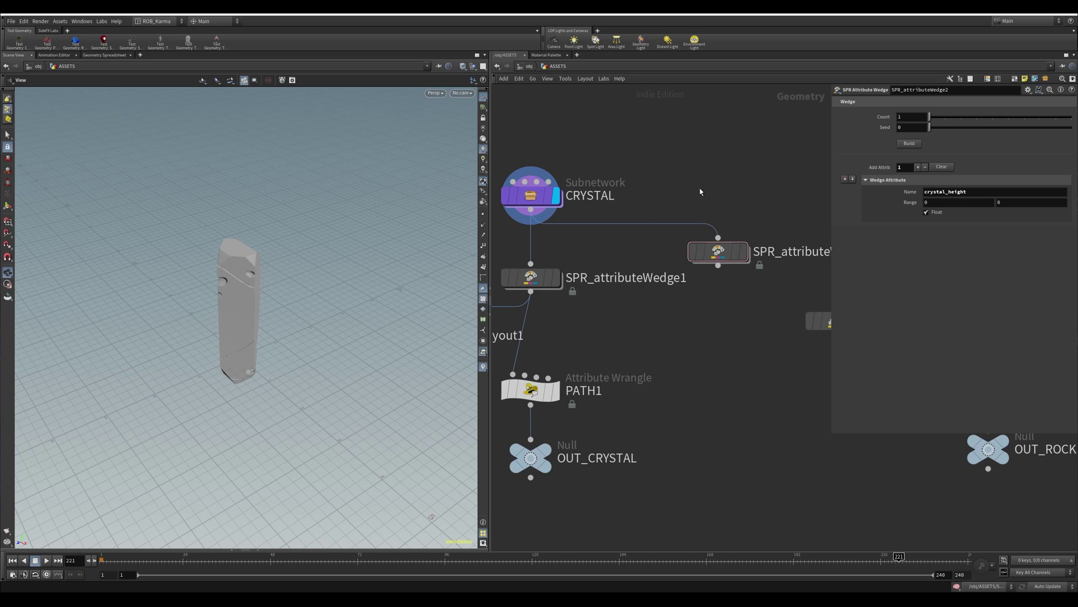
Set the crystal_height range to 3 to 6 and the new wedge node's Count to 10
double_click(932, 201)
key("Tab")
key("Return")
double_click(915, 116)
type("0")
key("Return")
double_click(911, 128)
left_click(928, 203)
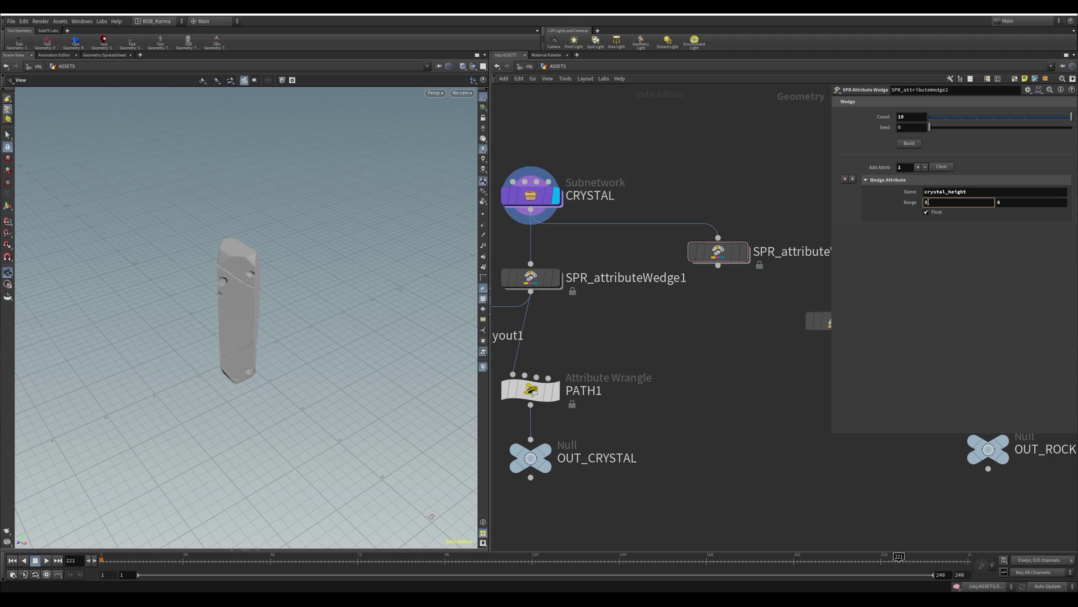
left_click(1007, 202)
left_click(959, 193)
double_click(959, 193)
Delete the second SPR Attribute Wedge node and display the output of SPR_attributeWedge1
middle_click_drag(728, 219, 779, 198)
left_click(773, 230)
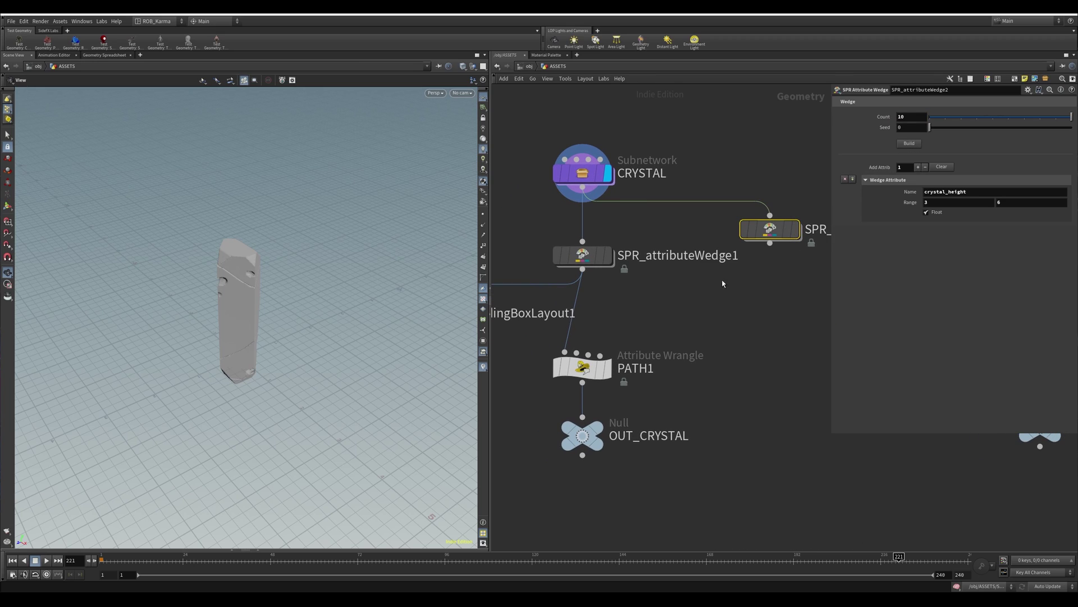
key("Delete")
left_click(594, 259)
key("r")
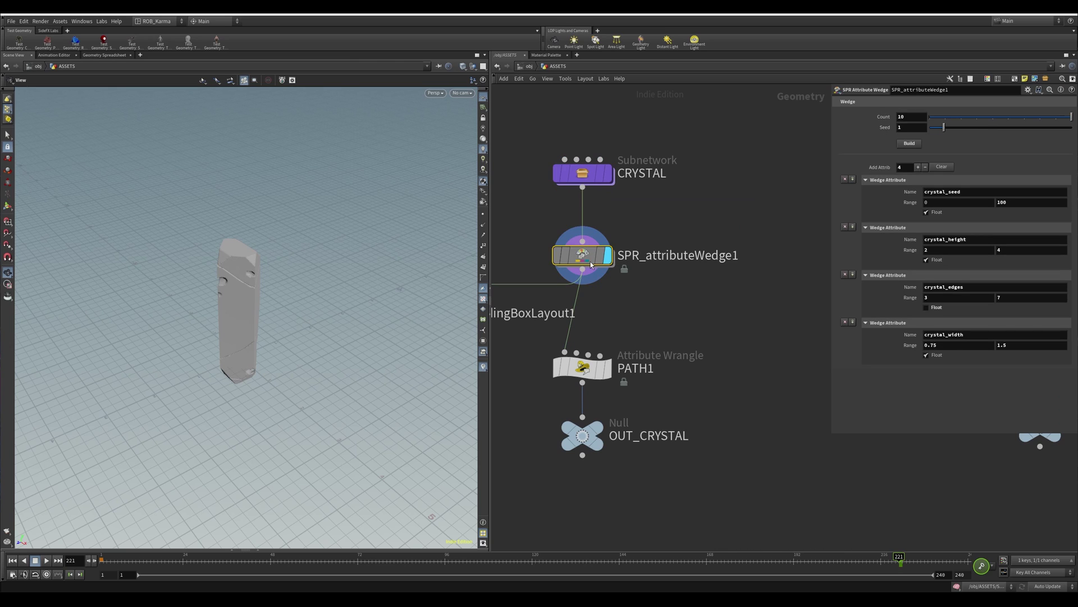
Go inside SPR_attributeWedge1 and open its WEDGE subnetwork
left_click_drag(287, 275, 280, 241)
double_click(586, 256)
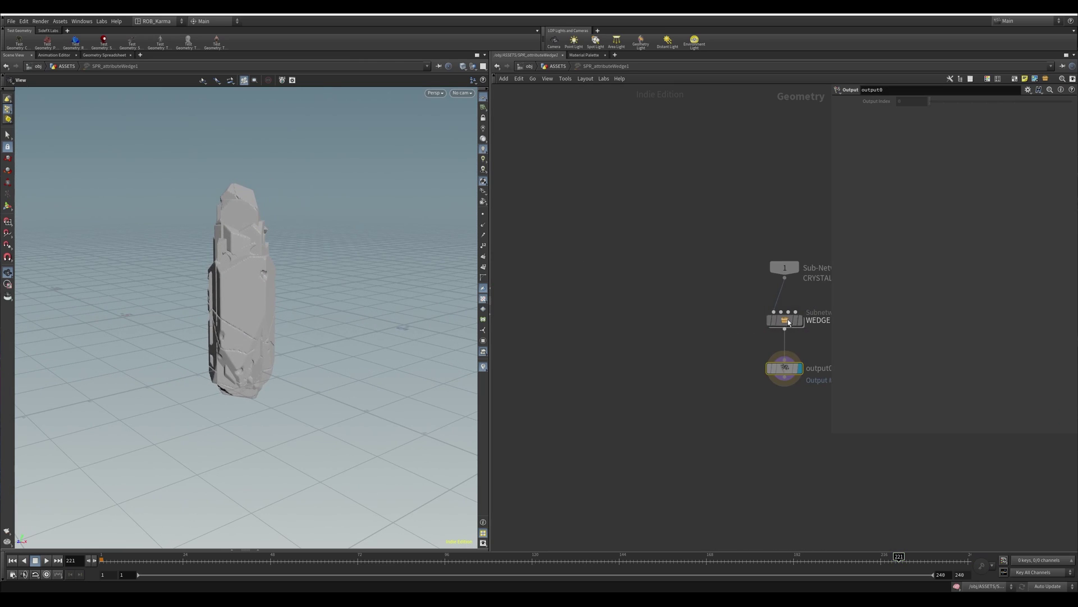
mouse_move(754, 247)
middle_mouse_down()
mouse_move(614, 176)
mouse_move(760, 236)
middle_mouse_up()
scroll(628, 179, "down", 3)
scroll(649, 227, "up", 4)
Examine the Seed, Height, Width and Edges values of the generated crystal copies, and return to the ASSETS network
left_click_drag(598, 258, 647, 293)
middle_click_drag(689, 246, 654, 219)
left_click_drag(635, 238, 686, 296)
middle_click_drag(694, 255, 679, 249)
left_click_drag(673, 233, 712, 281)
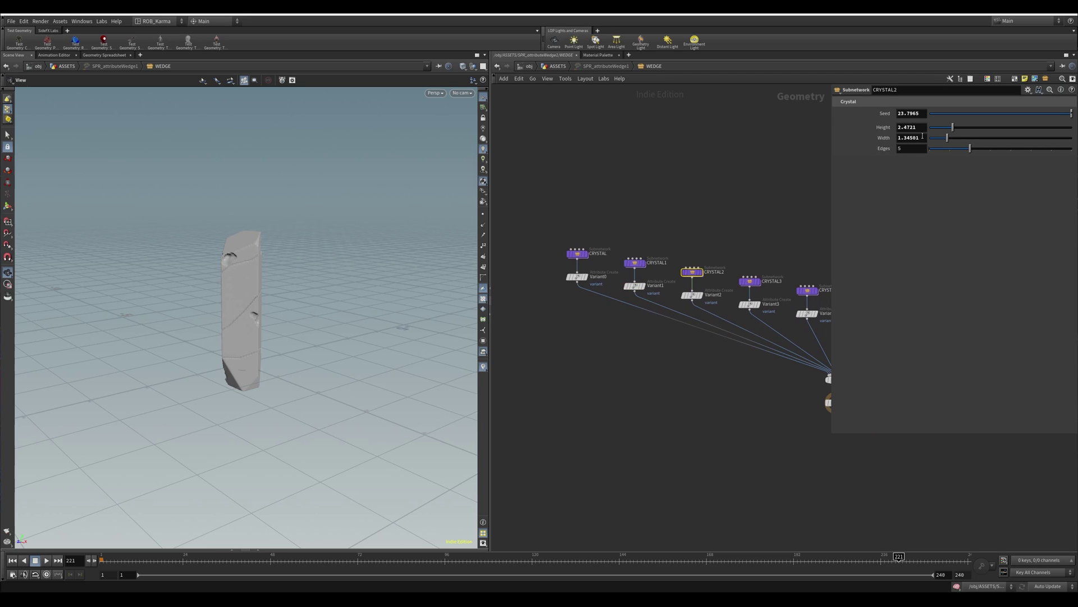
middle_click_drag(736, 260, 671, 238)
left_click_drag(670, 239, 712, 266)
middle_click_drag(741, 229, 707, 215)
left_click_drag(701, 222, 730, 264)
middle_click_drag(745, 251, 695, 231)
left_click_drag(696, 220, 748, 257)
middle_click_drag(747, 258, 703, 254)
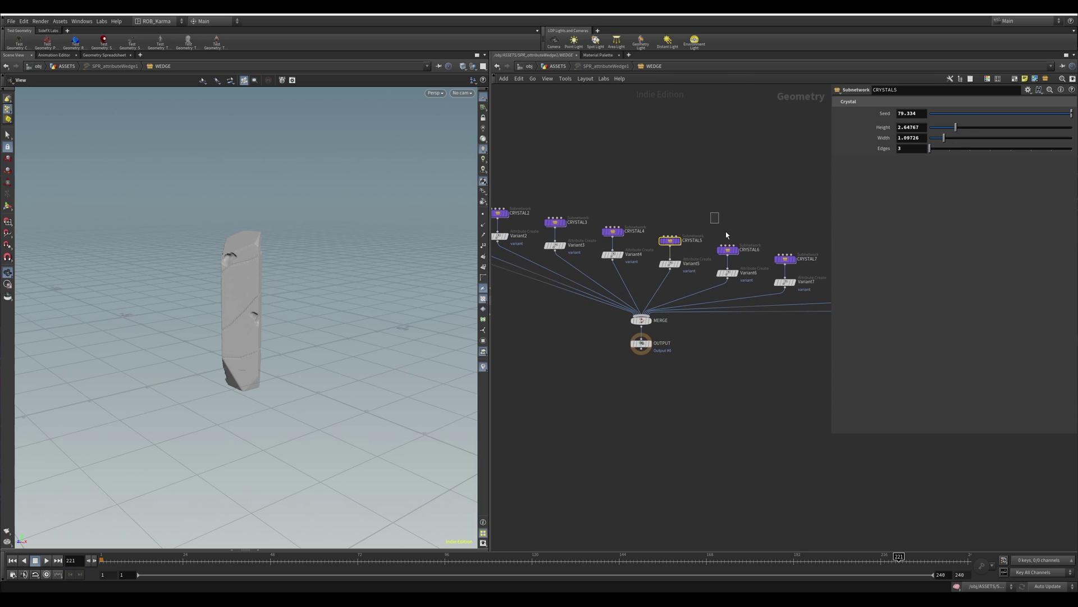
left_click_drag(733, 243, 759, 262)
key("u")
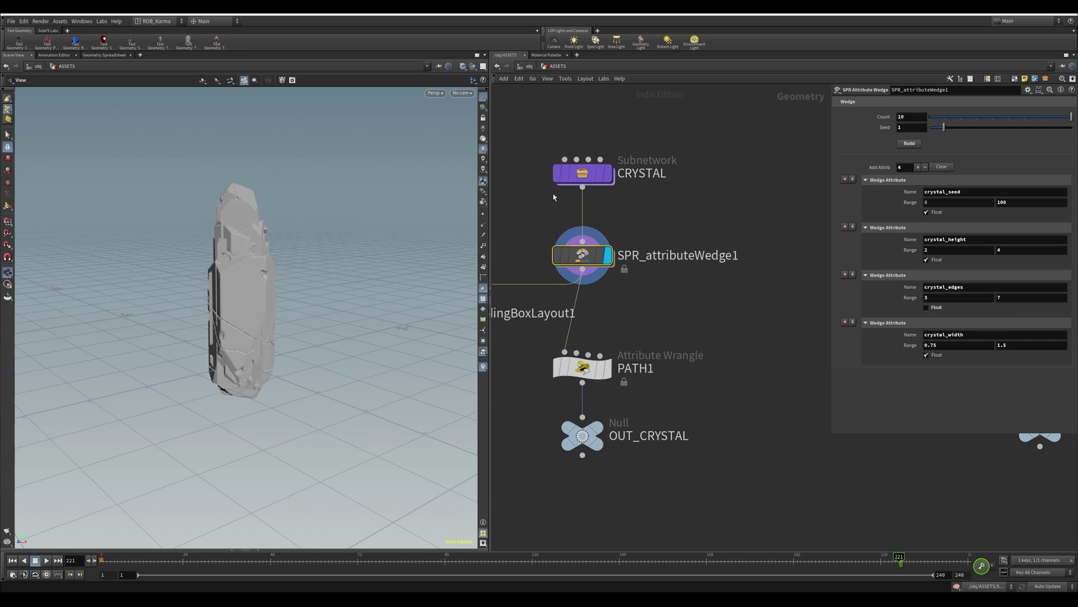
Compare the parameters of the CRYSTAL subnetwork with the wedge attributes and Count on SPR_attributeWedge1
key("Up")
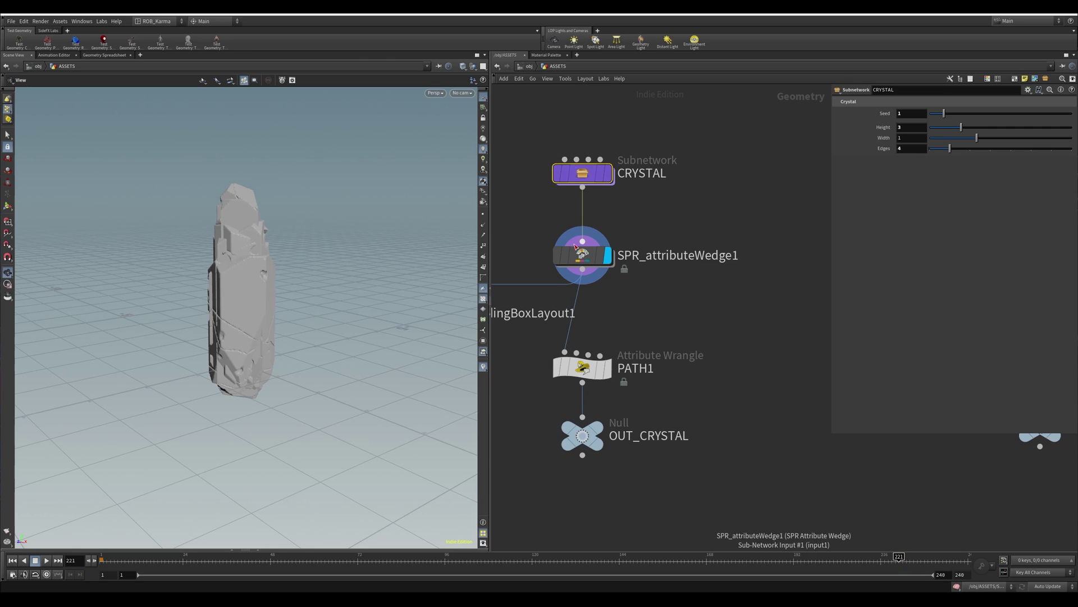
key("Down")
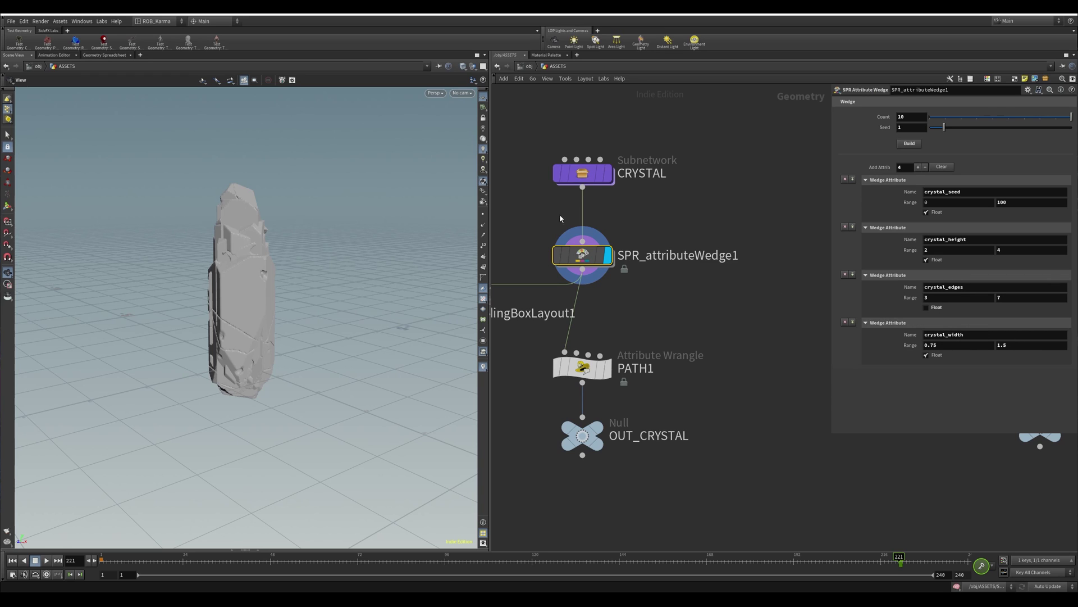
left_click_drag(266, 247, 342, 296)
left_click(912, 119)
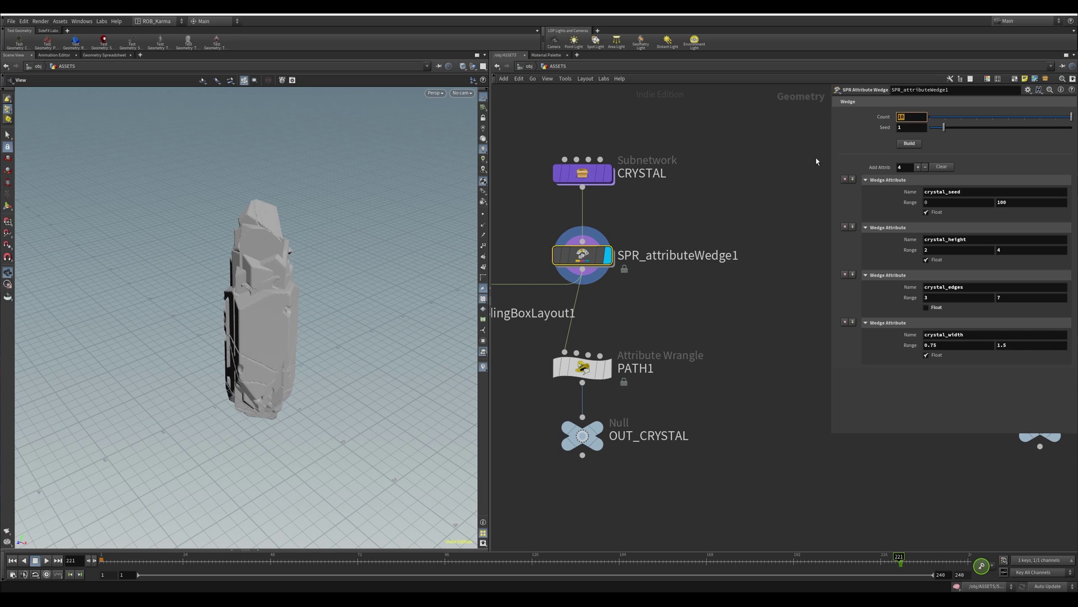
middle_click_drag(654, 234, 729, 230)
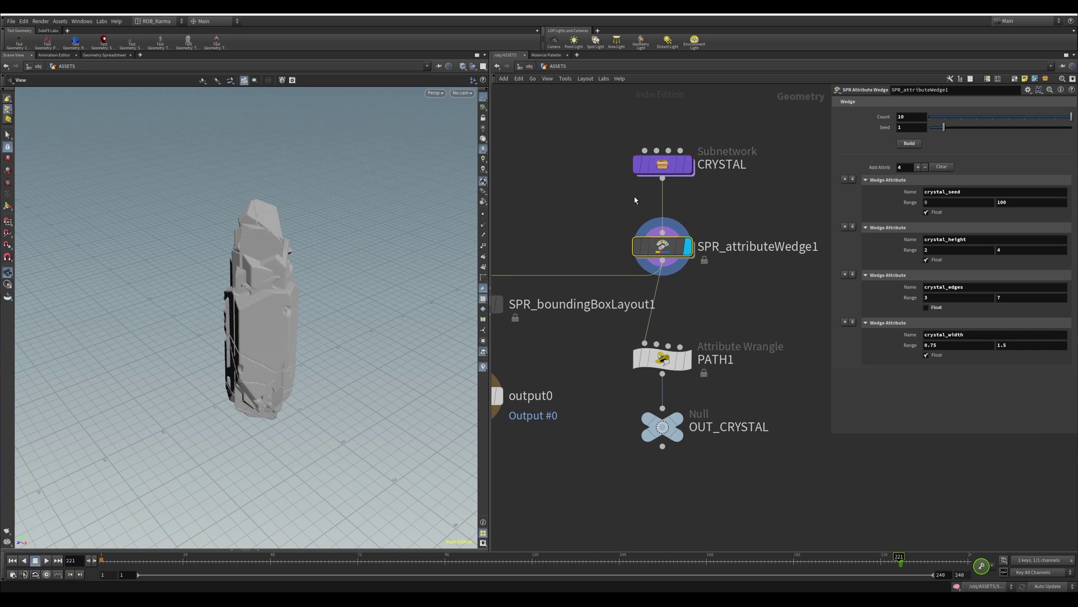
left_click(656, 166)
middle_click_drag(652, 163, 666, 131)
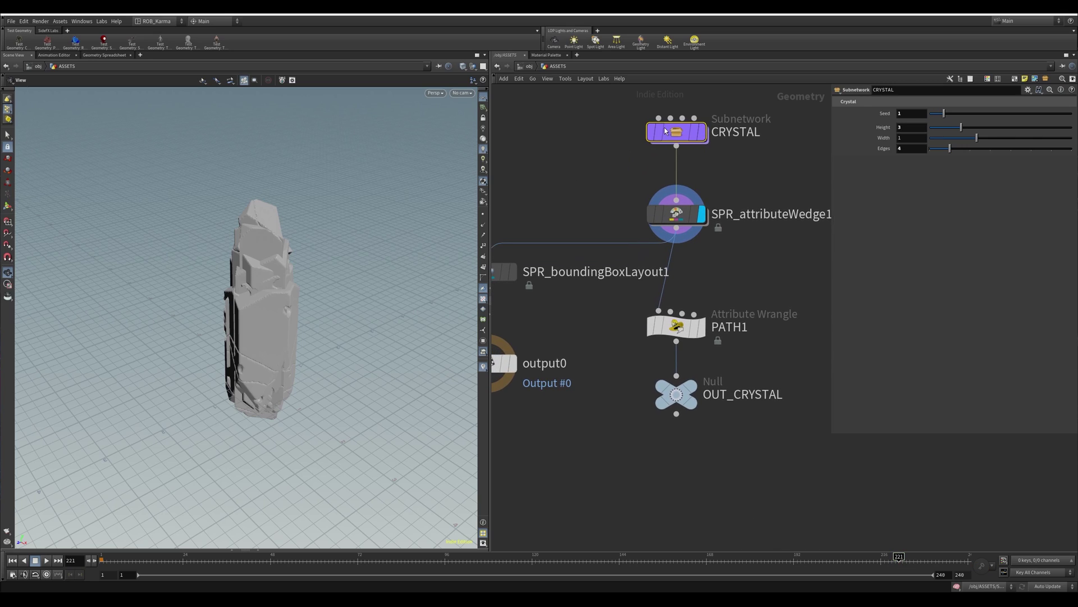
Review the wedge attributes against the CRYSTAL parameters, look inside the CRYSTAL subnetwork, and return to the ASSETS network
left_click(676, 214)
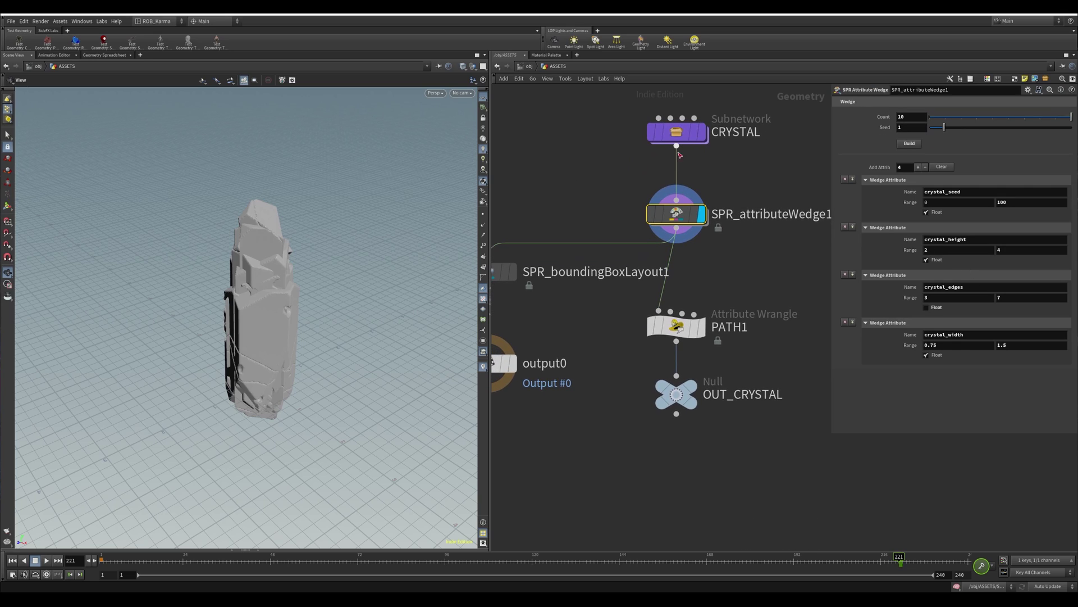
left_click(678, 133)
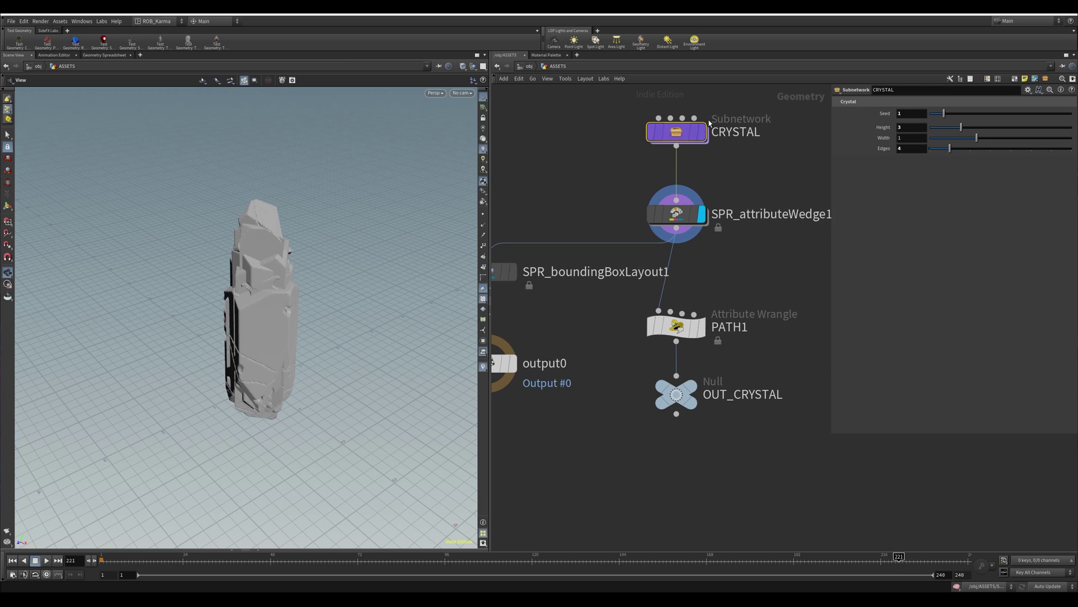
double_click(680, 135)
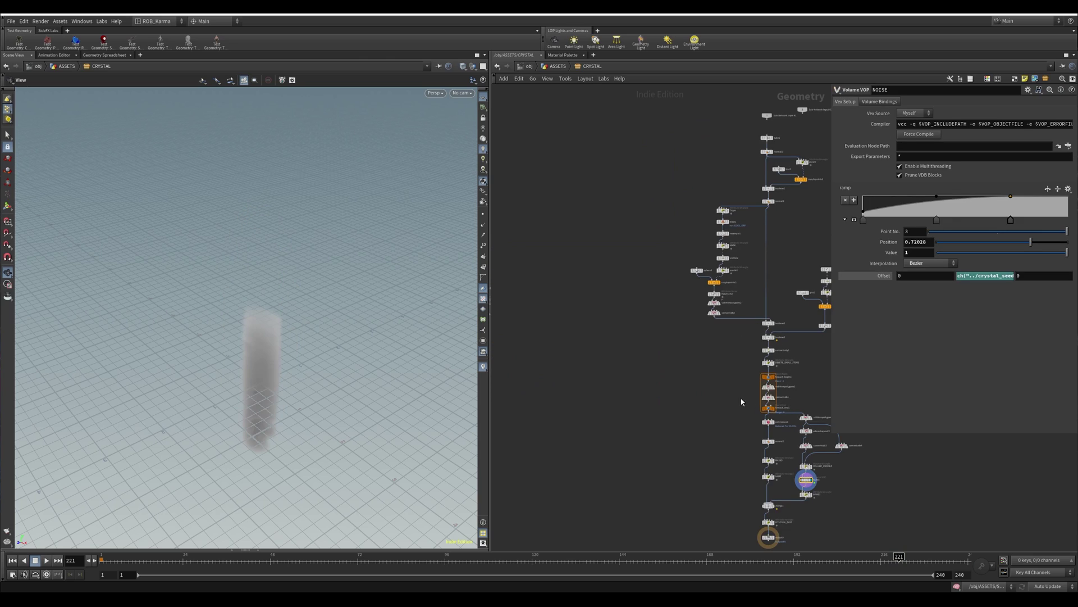
key("u")
left_click_drag(565, 162, 794, 221)
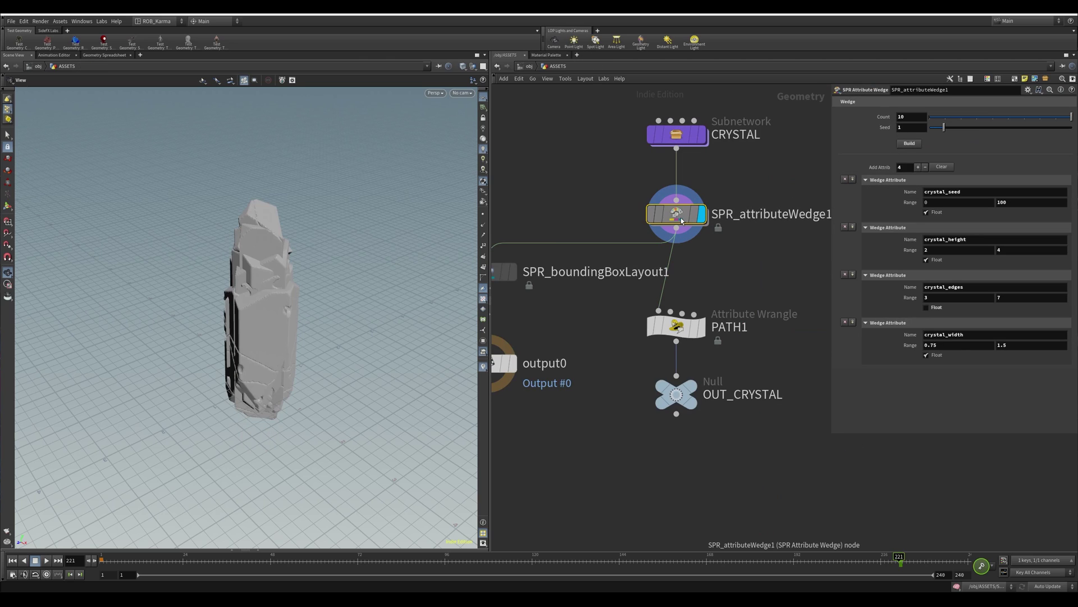
Open the WEDGE subnetwork of SPR_attributeWedge1, examine the variant attribute on Variant5 and Variant6, and return to the ASSETS network
double_click(701, 218)
double_click(785, 320)
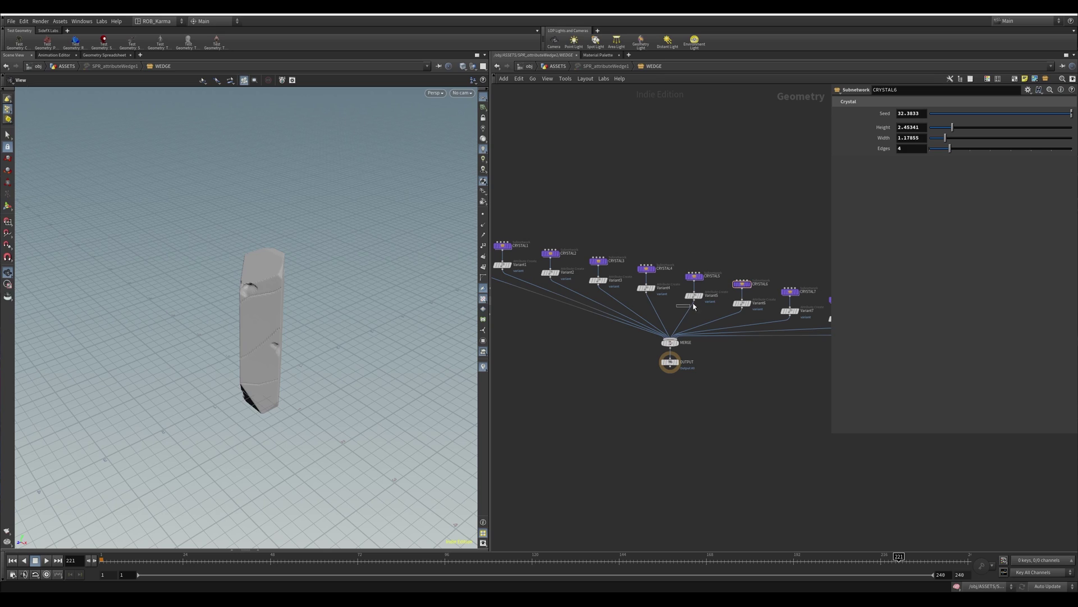
left_click_drag(699, 304, 701, 305)
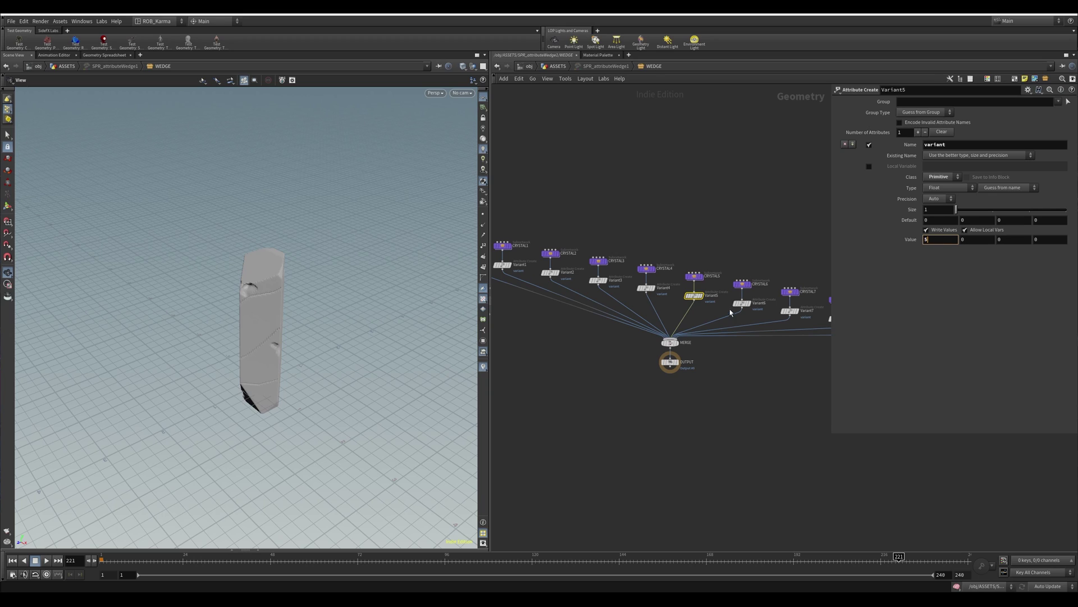
left_click_drag(748, 313, 750, 312)
key("u")
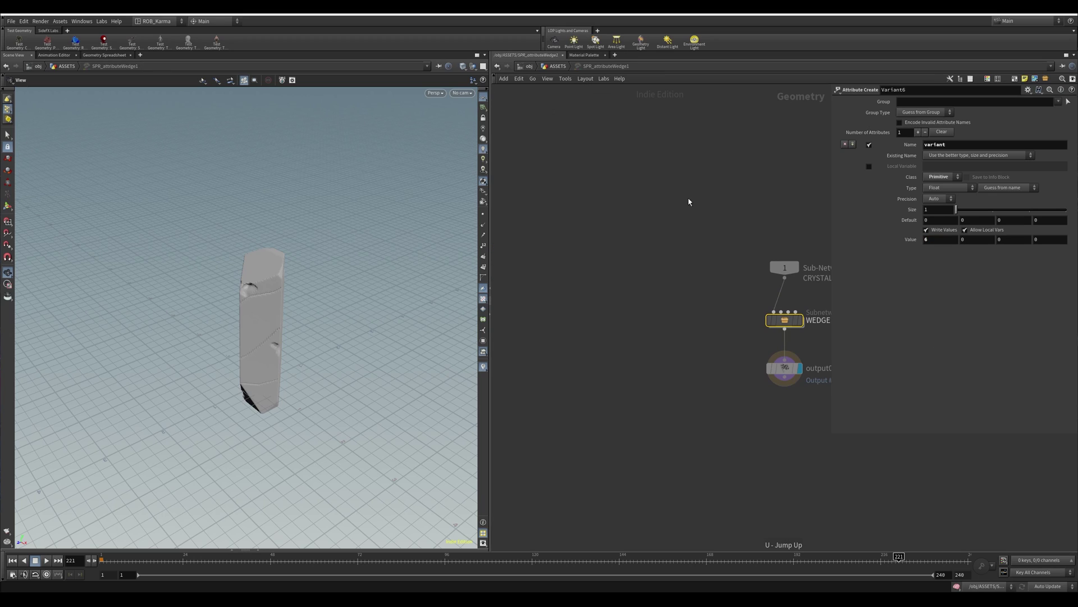
middle_click_drag(711, 285, 736, 297)
left_click_drag(273, 280, 314, 301)
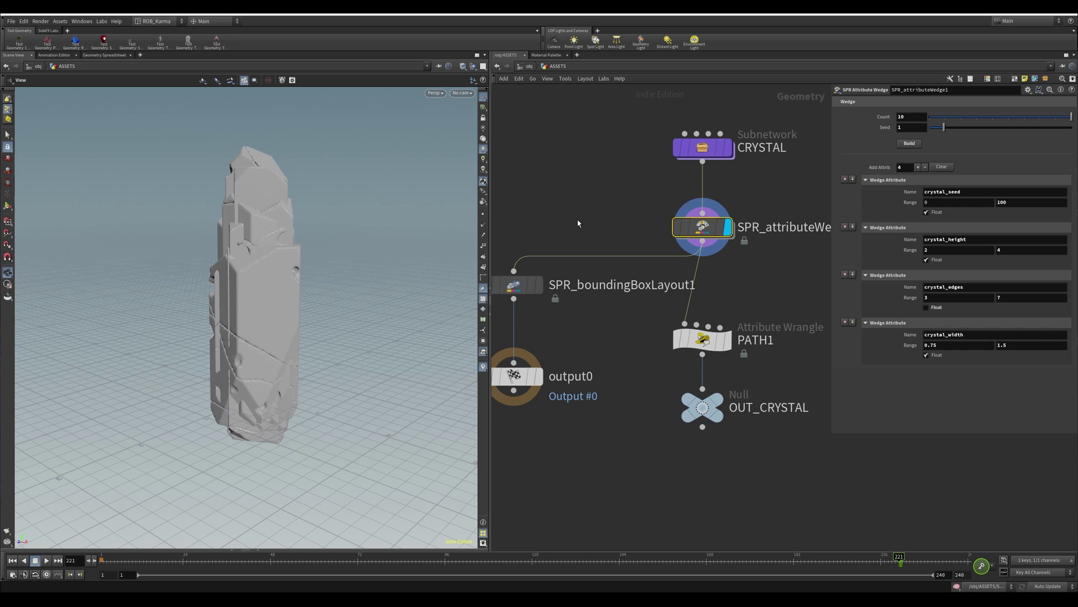
Select SPR_boundingBoxLayout1, display its output and frame the coloured crystal grid in the viewport
scroll(576, 214, "down", 1)
middle_click_drag(575, 208, 652, 179)
left_click_drag(605, 187, 609, 215)
left_click(627, 249)
left_click(605, 251)
key("f")
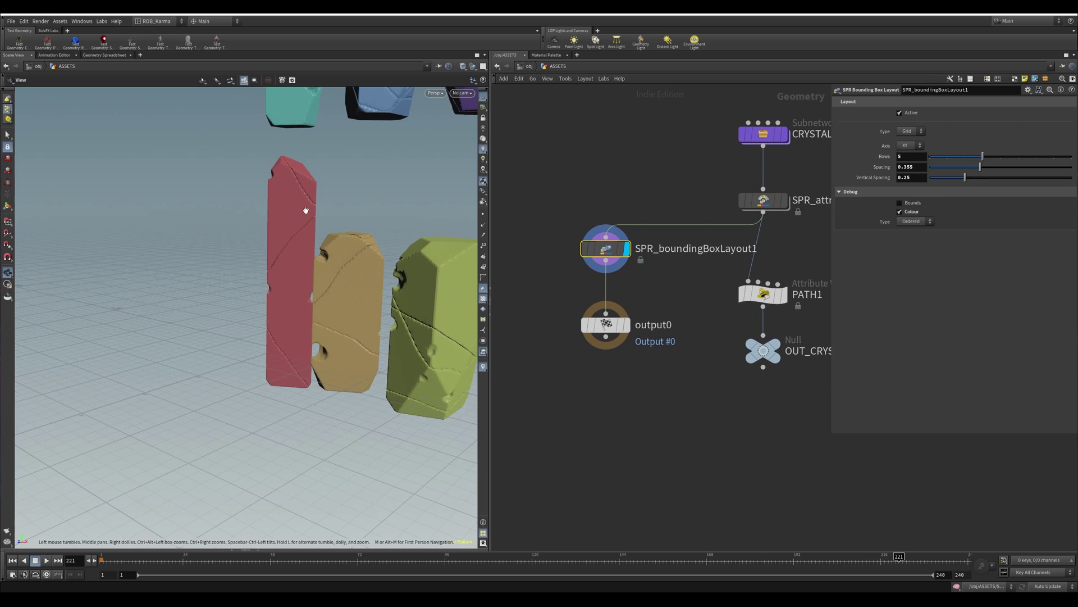
middle_click_drag(275, 241, 304, 224)
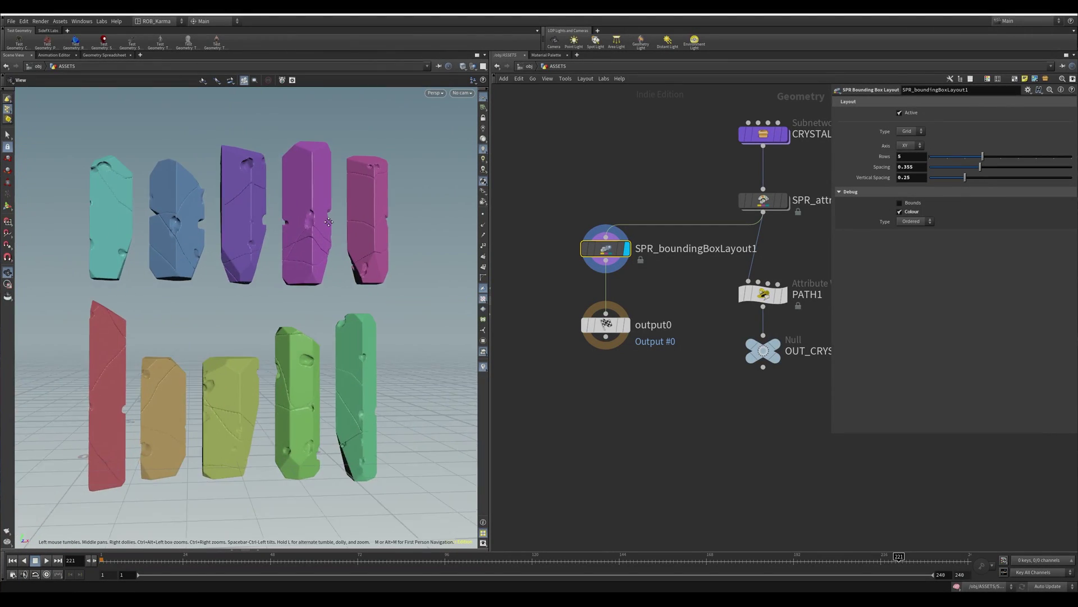
left_click_drag(304, 225, 350, 222)
left_click_drag(563, 192, 662, 292)
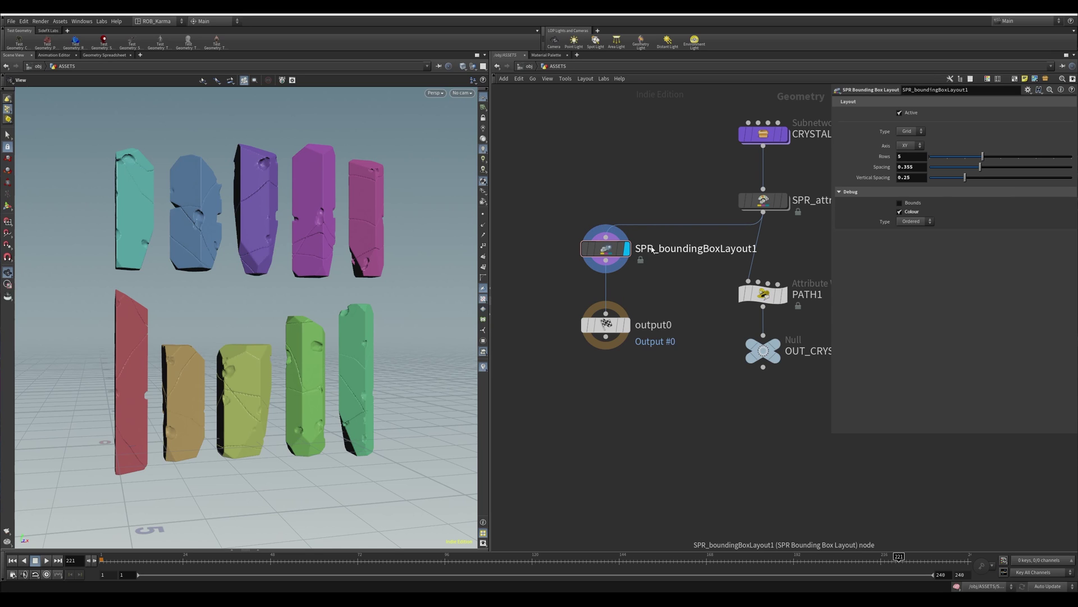
left_click_drag(258, 253, 292, 201)
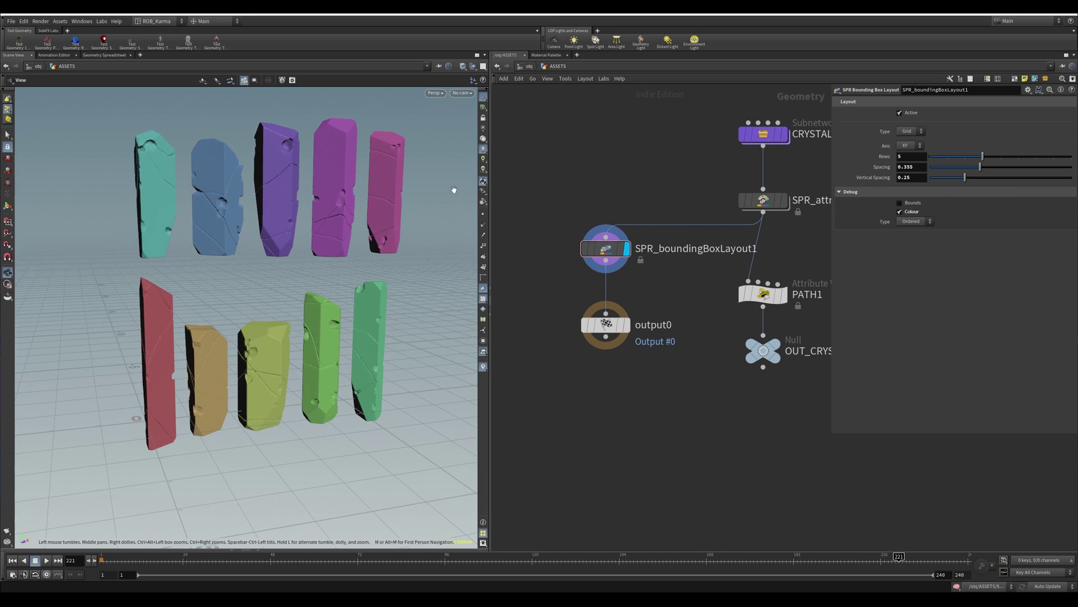
Turn on the Bounds debug display on SPR_boundingBoxLayout1 and set both Spacing and Vertical Spacing to 0
left_click(906, 115)
left_click(900, 203)
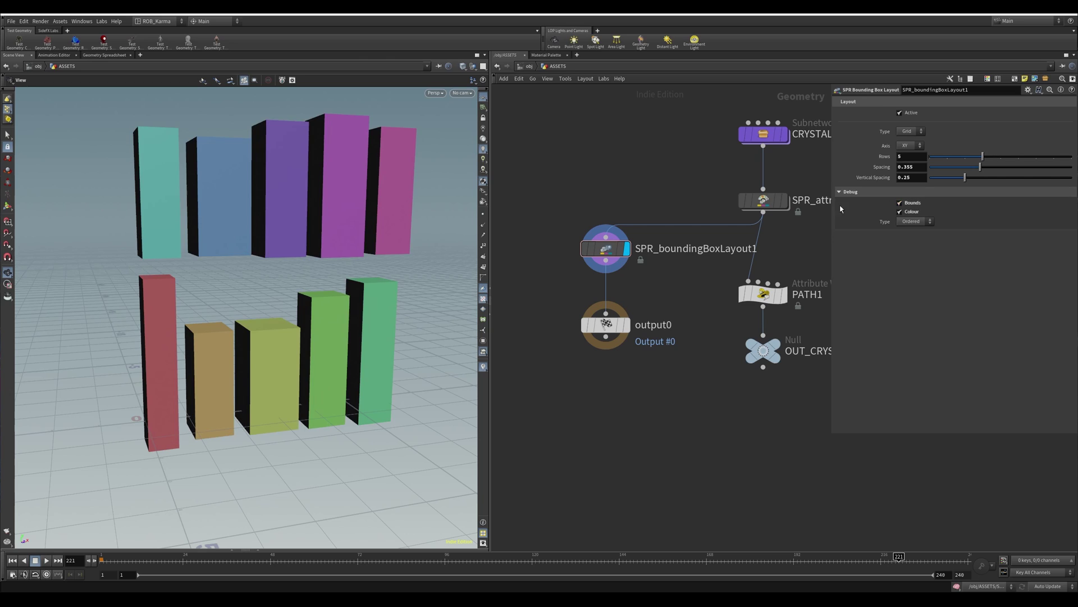
double_click(916, 168)
key("Tab")
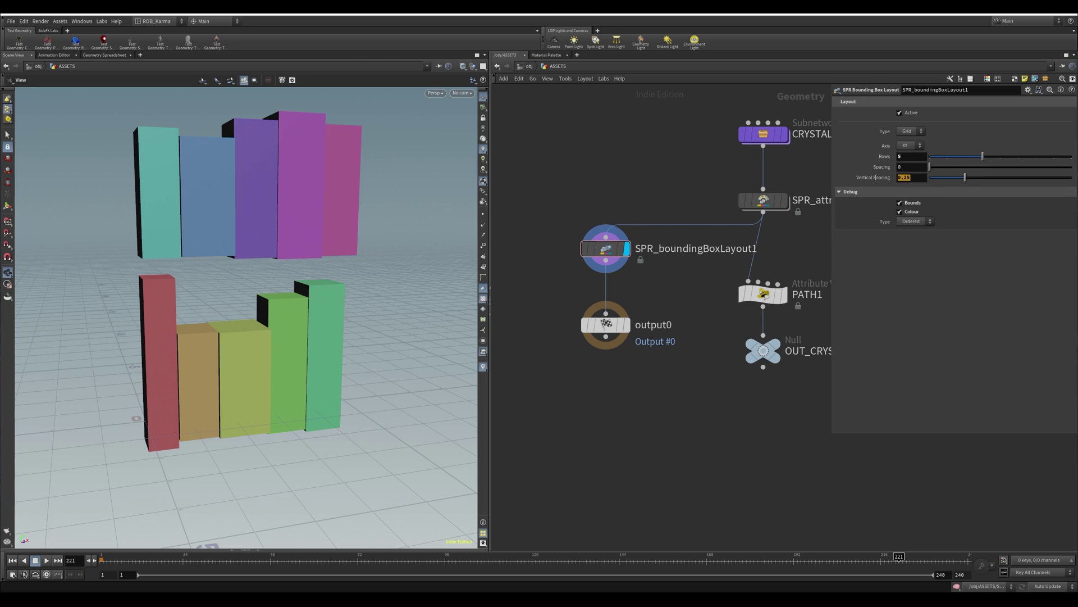
key("Return")
left_click_drag(337, 241, 321, 191)
Try the grid layout on the ZY and XZ axes, and set the axis back to XY
left_click(912, 147)
left_click(908, 163)
left_click_drag(332, 224, 371, 222)
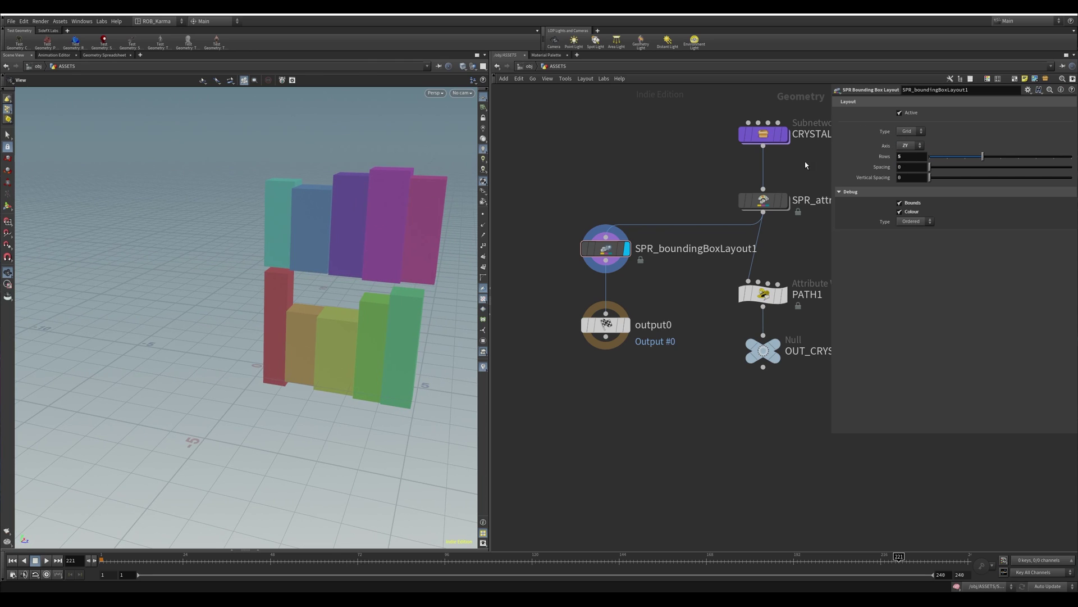
left_click(913, 145)
left_click(911, 172)
mouse_move(310, 237)
left_mouse_down()
mouse_move(221, 235)
mouse_move(368, 238)
mouse_move(360, 236)
mouse_move(349, 308)
mouse_move(312, 248)
mouse_move(175, 270)
mouse_move(219, 265)
mouse_move(317, 222)
mouse_move(318, 174)
mouse_move(369, 197)
mouse_move(272, 210)
mouse_move(311, 269)
mouse_move(308, 250)
left_mouse_up()
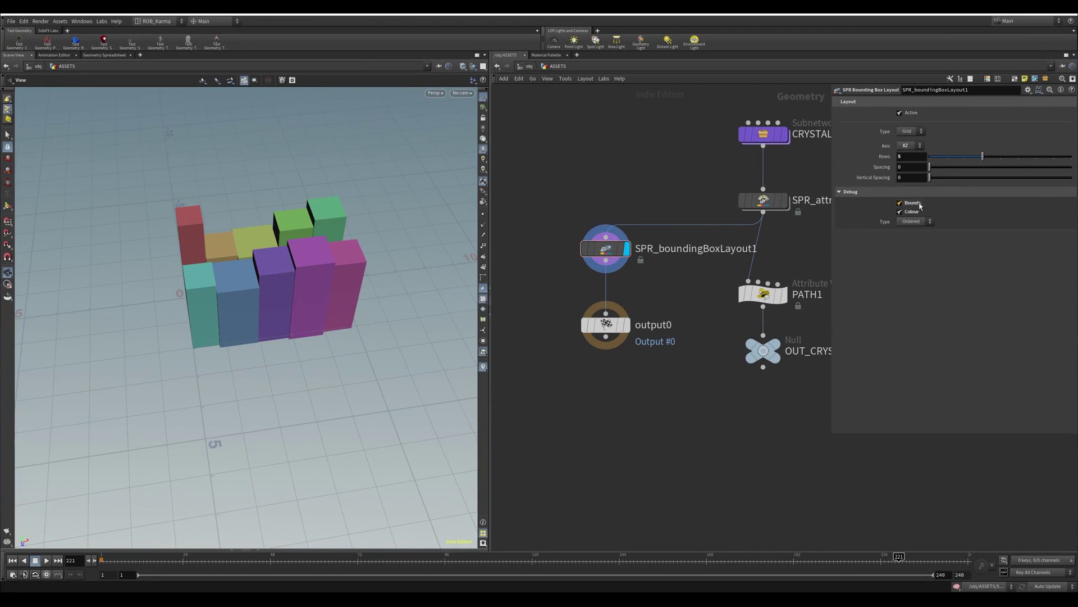
left_click(906, 148)
left_click(916, 145)
Set Rows to 3 for the bounding box grid layout
left_click(911, 156)
left_click_drag(908, 158, 888, 161)
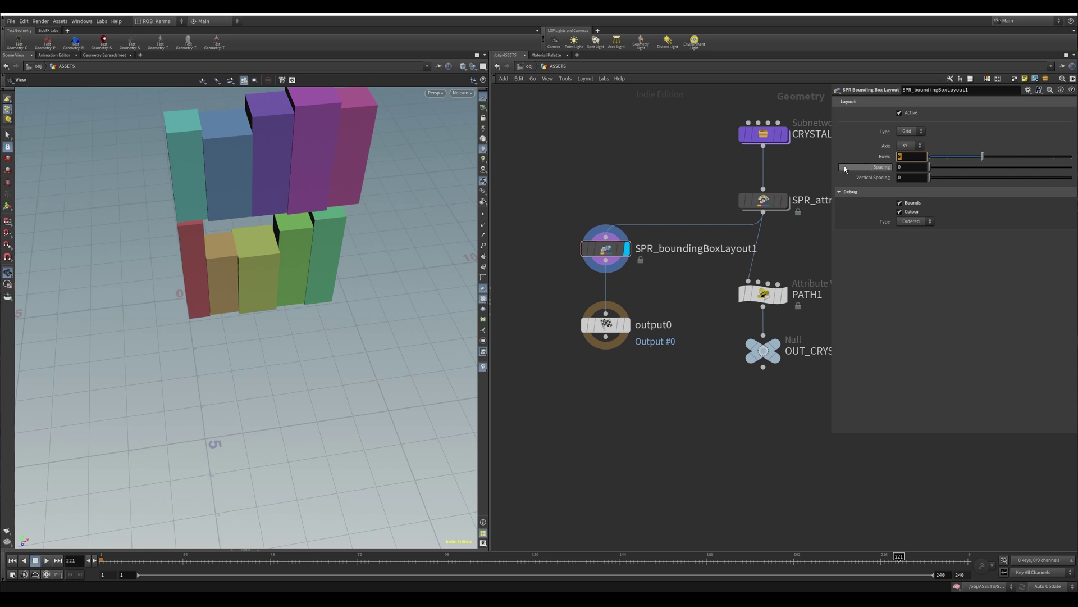
type("3")
key("Return")
Examine from several angles how the bounding boxes line up and stack in the grid
left_click_drag(322, 204, 293, 223)
right_click_drag(314, 205, 281, 204)
right_click_drag(212, 219, 405, 215)
middle_click_drag(212, 243, 218, 249)
right_click_drag(242, 233, 341, 226)
scroll(373, 278, "down", 2)
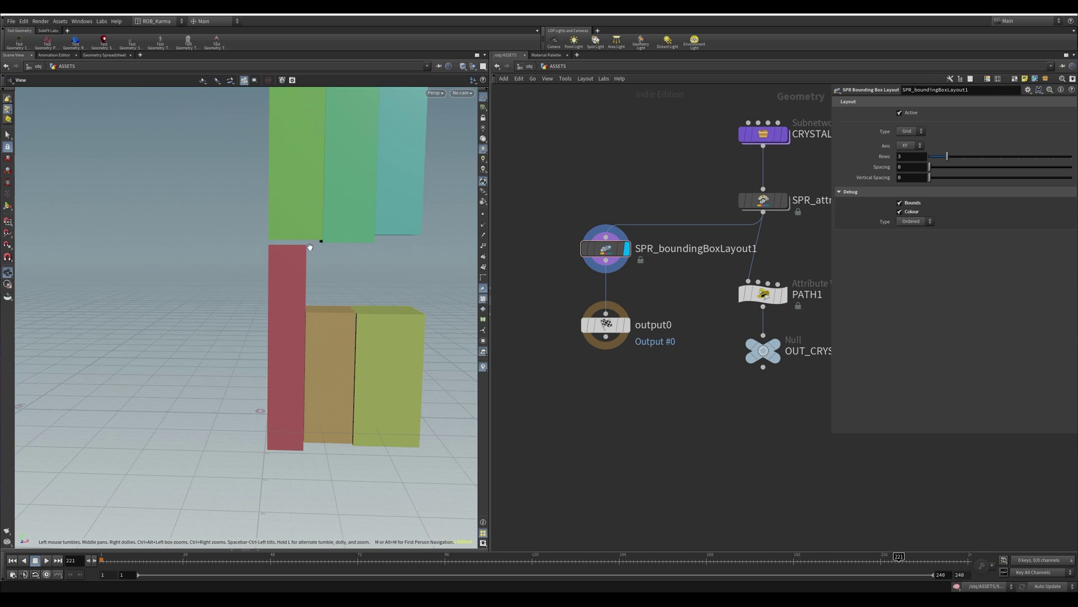
middle_click_drag(323, 236, 296, 325)
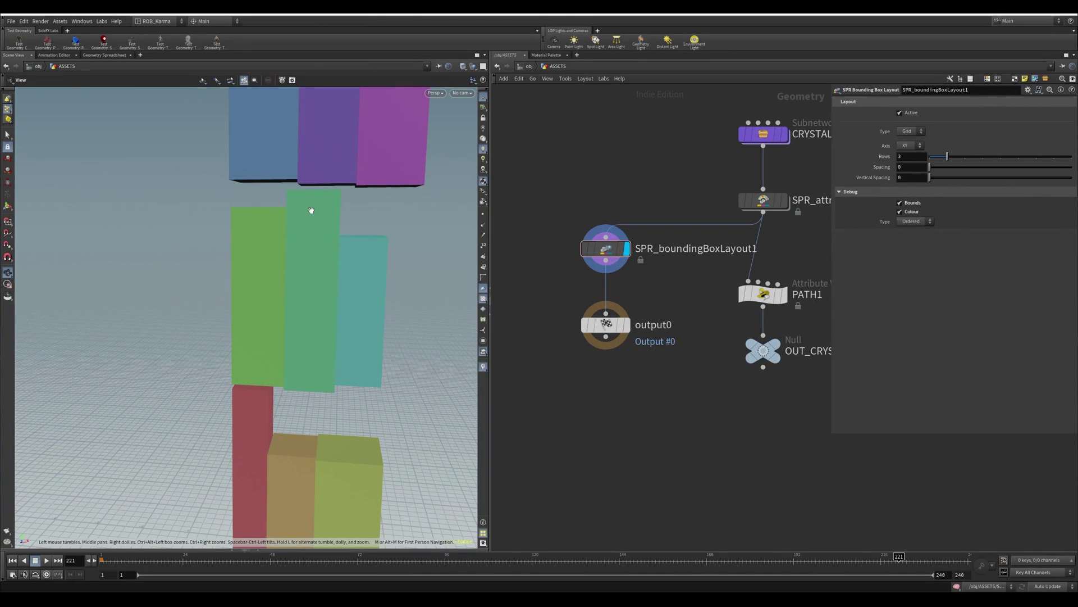
middle_click_drag(401, 148, 325, 217)
left_click_drag(325, 217, 351, 203)
right_click_drag(351, 203, 196, 210)
middle_click_drag(333, 252, 326, 273)
left_click_drag(325, 274, 345, 270)
right_click_drag(345, 270, 315, 272)
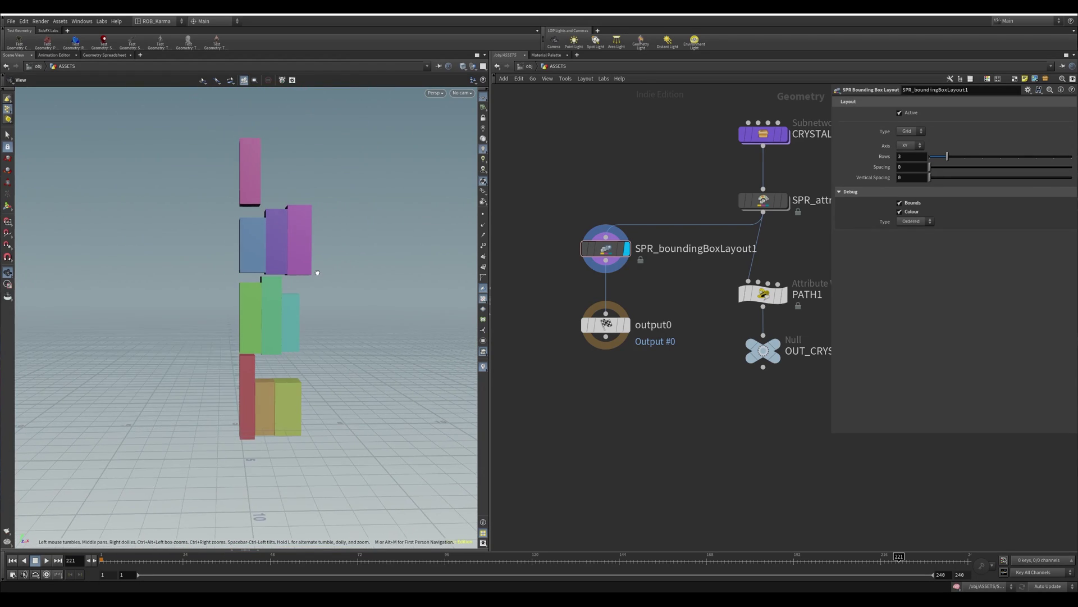
Turn off the Bounds debug display and toggle Colour off and on again for the crystal layout
left_click(917, 214)
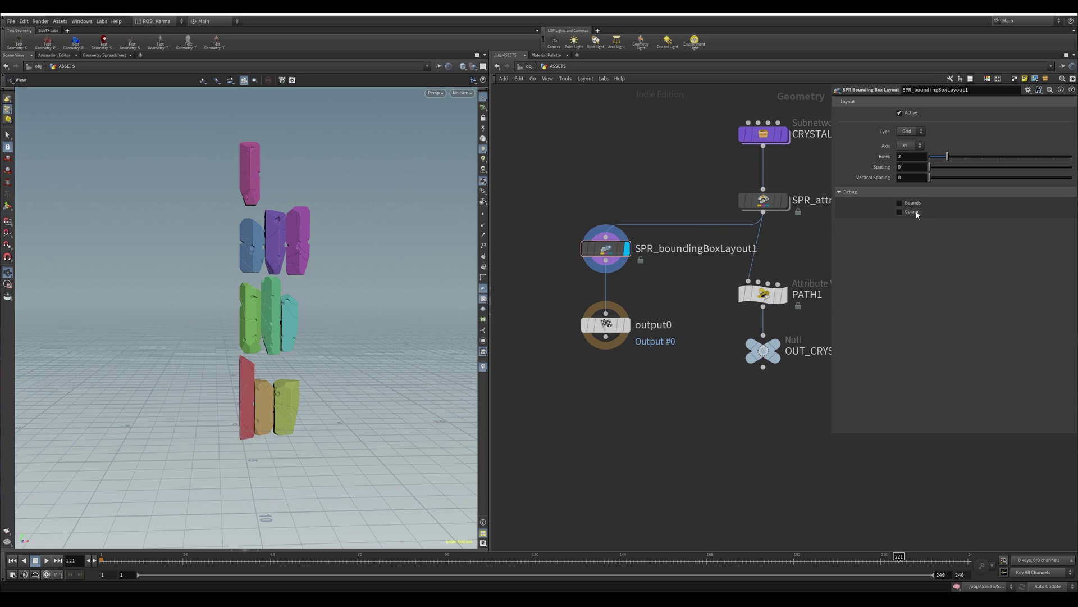
right_click_drag(310, 295, 340, 267)
left_click_drag(340, 266, 375, 269)
middle_click_drag(691, 155, 677, 183)
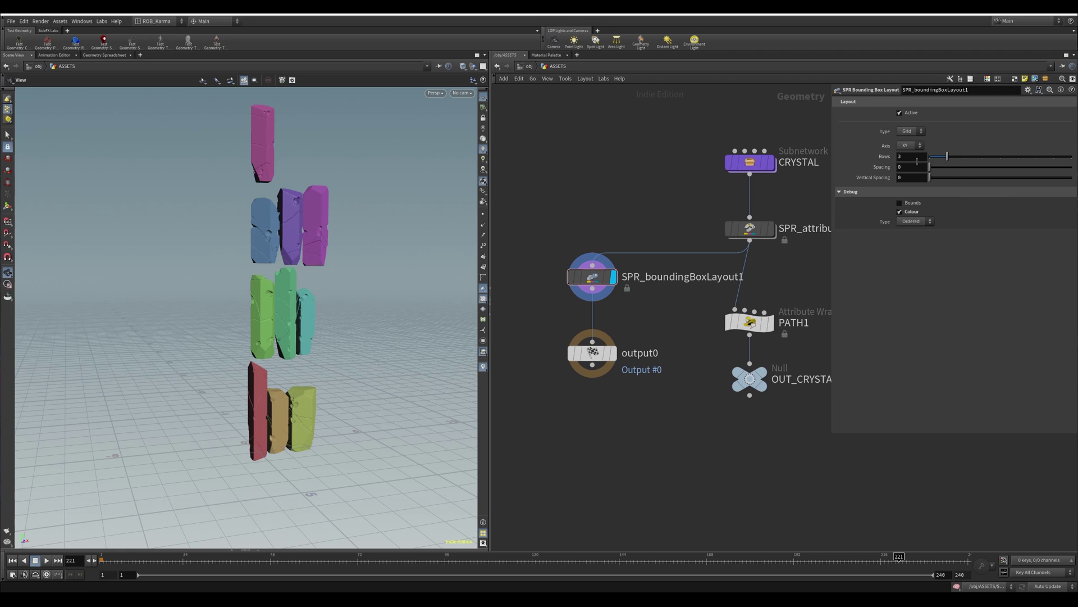
Switch the layout type to Axis and line the crystals up along the Z axis
left_click(915, 132)
left_click(909, 141)
middle_click_drag(291, 212, 270, 297)
right_click_drag(269, 297, 243, 292)
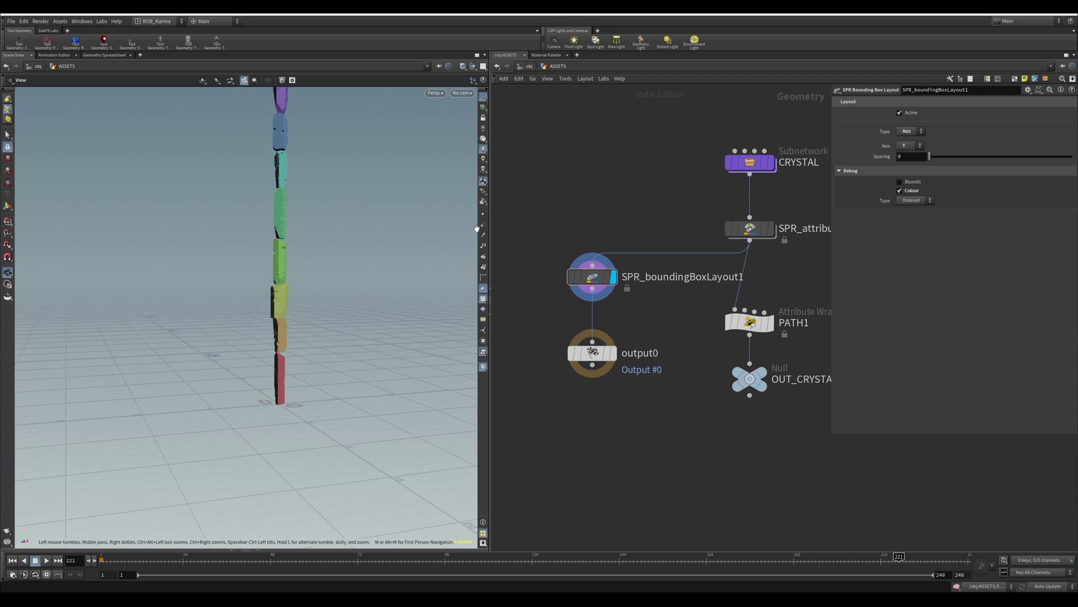
left_click(913, 146)
left_click(902, 154)
left_click(910, 145)
left_click(902, 171)
Examine the single line of crystals along the Z axis from several angles
left_click_drag(322, 262, 326, 243)
middle_click_drag(326, 243, 224, 241)
right_click_drag(225, 242, 334, 268)
left_click_drag(334, 269, 236, 284)
middle_click_drag(340, 245, 311, 212)
right_click_drag(310, 212, 245, 281)
left_click_drag(245, 280, 112, 303)
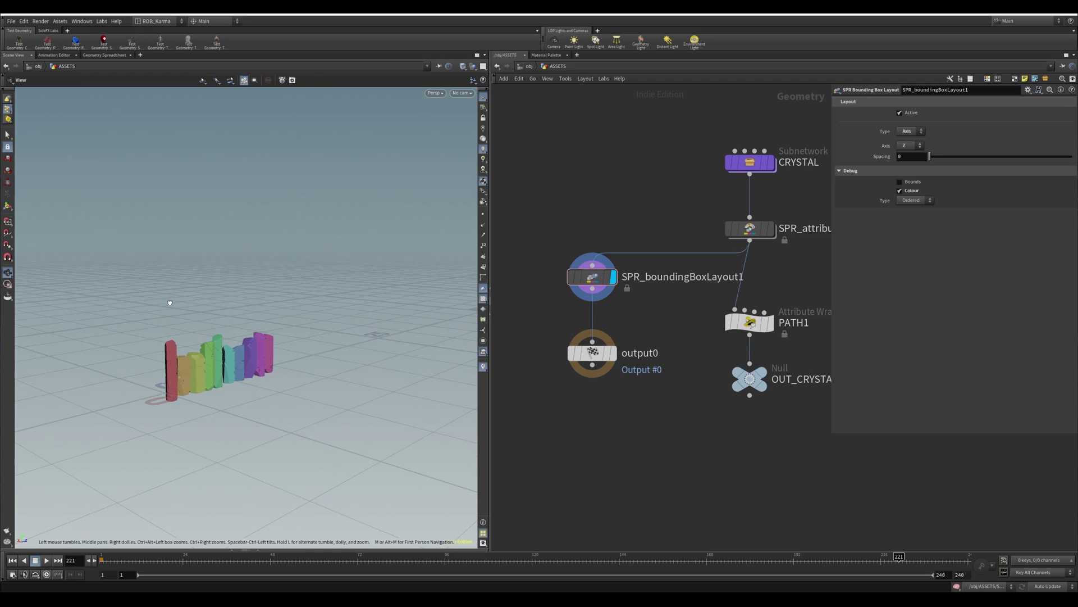
middle_click_drag(113, 302, 200, 307)
Set the layout type back to Grid with 5 rows and frame the crystals
left_click(914, 133)
left_click(913, 149)
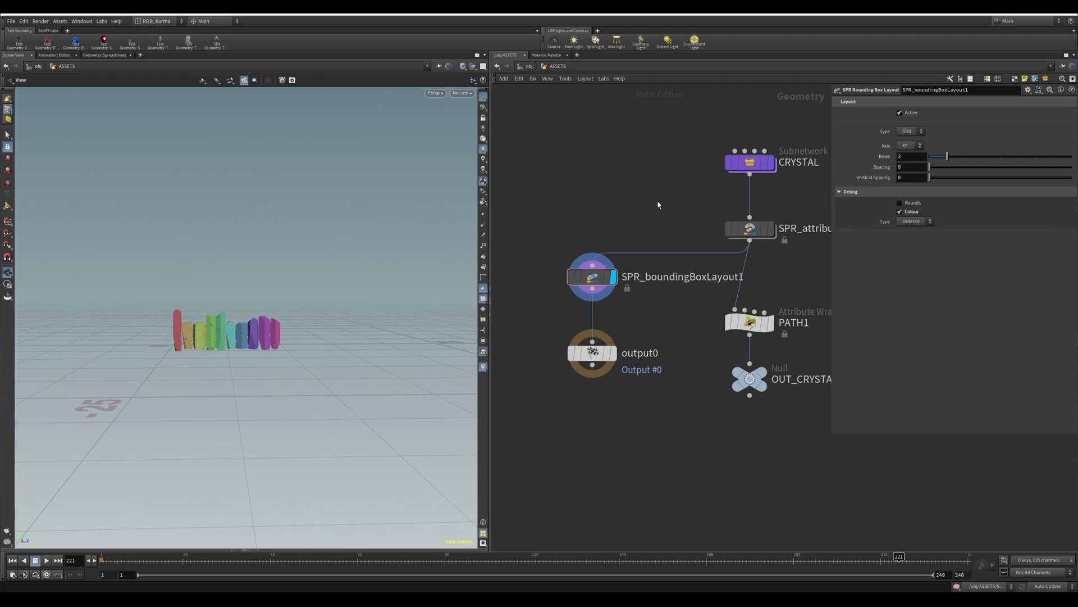
right_click_drag(188, 274, 216, 225)
middle_click_drag(217, 226, 244, 251)
left_click_drag(243, 251, 149, 260)
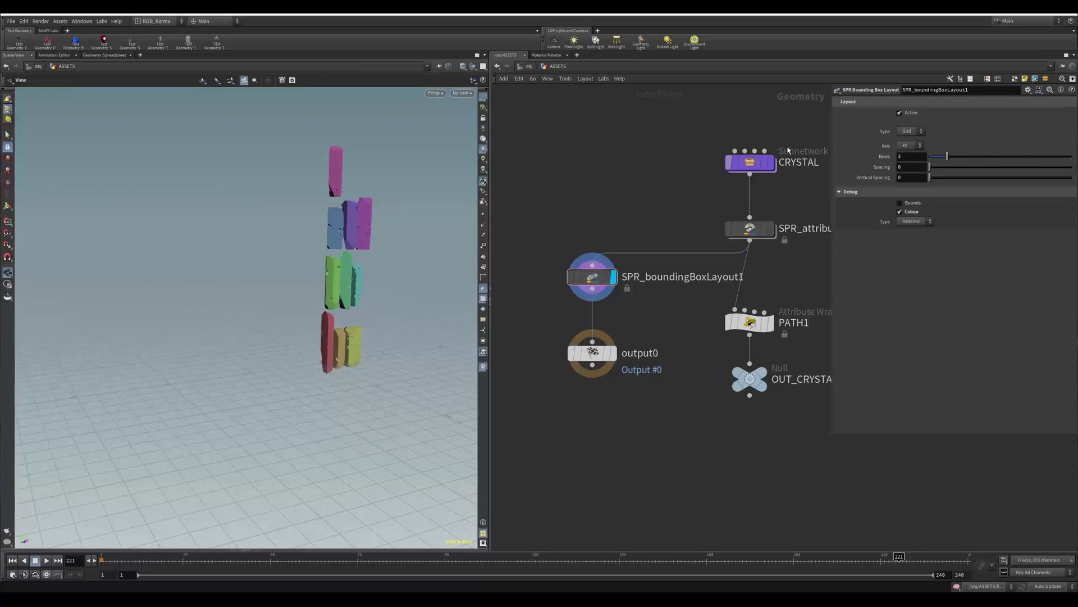
type("5")
left_click_drag(348, 250, 317, 245)
key("f")
scroll(320, 242, "down", 2)
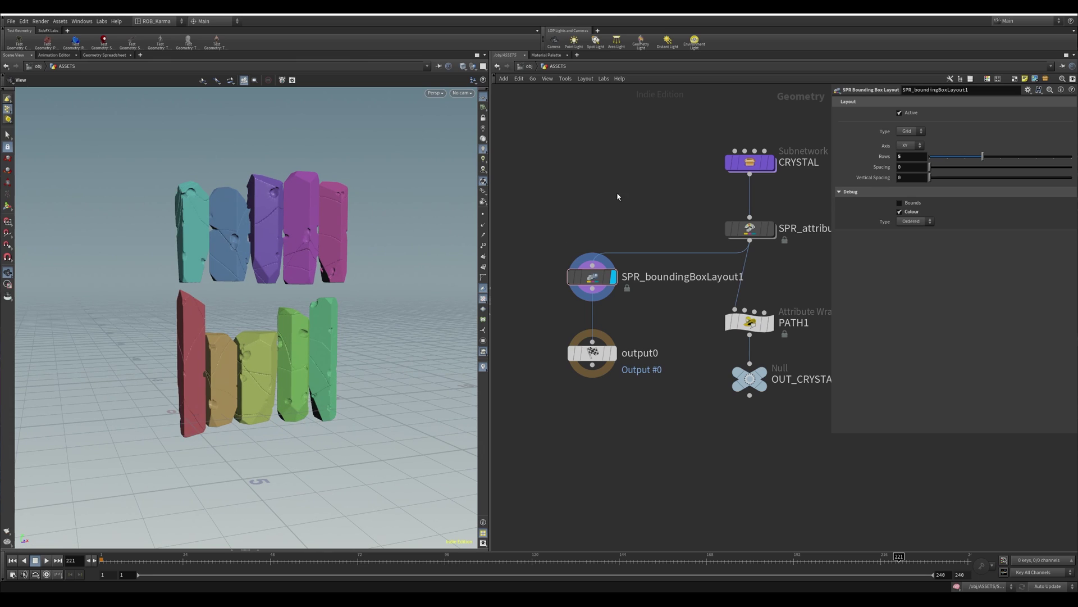
Display the ROCK subnetwork, select it to show its parameters, and frame the rock in the viewport
scroll(626, 191, "down", 2)
middle_click_drag(632, 195, 573, 211)
middle_click_drag(772, 216, 629, 227)
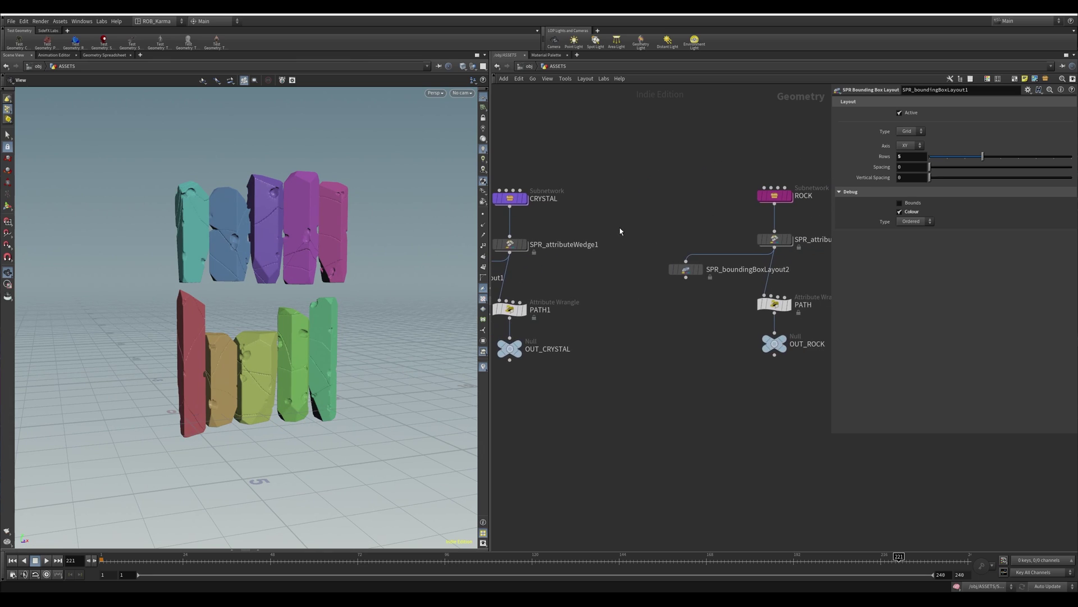
middle_click_drag(697, 193, 617, 201)
left_click(710, 203)
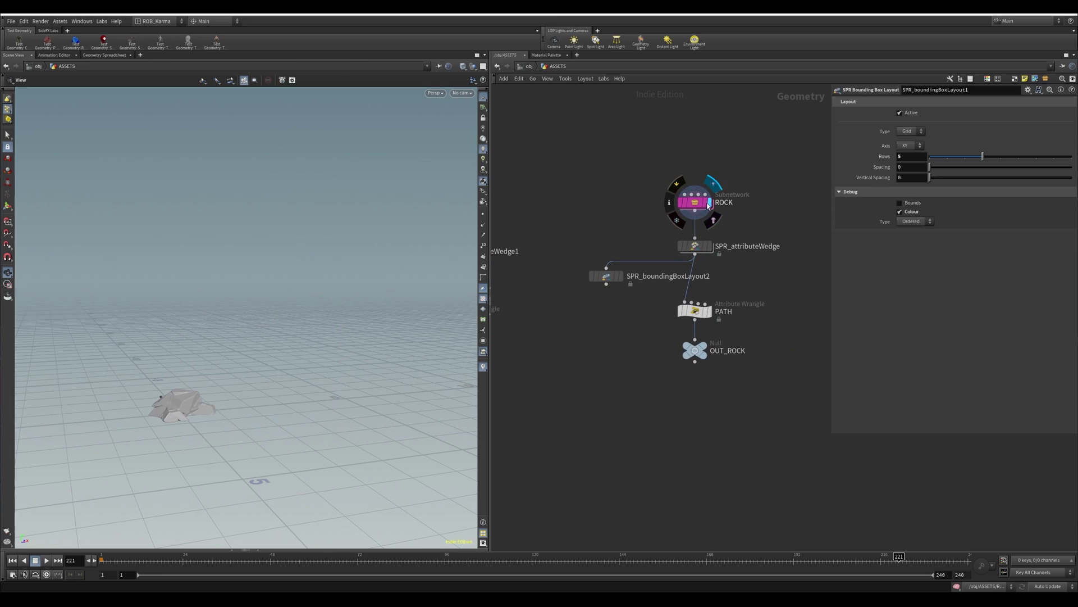
left_click(696, 203)
scroll(255, 335, "up", 1)
key("f")
Change the ROCK subnetwork's Seed to 6.14 and vary its Percentage Below value
left_click_drag(199, 362, 214, 297)
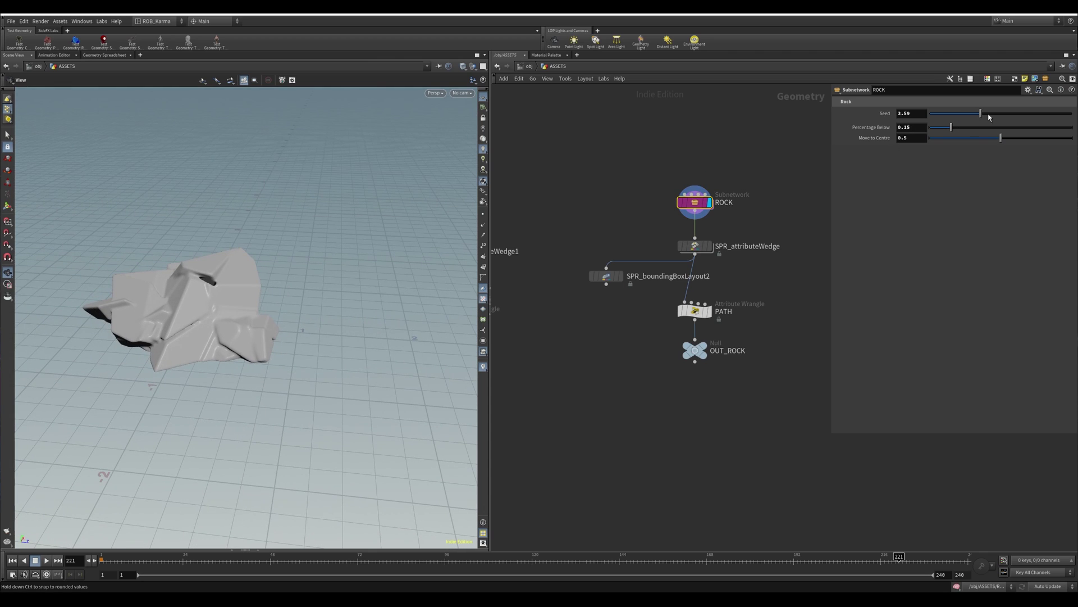
left_click_drag(326, 250, 360, 254)
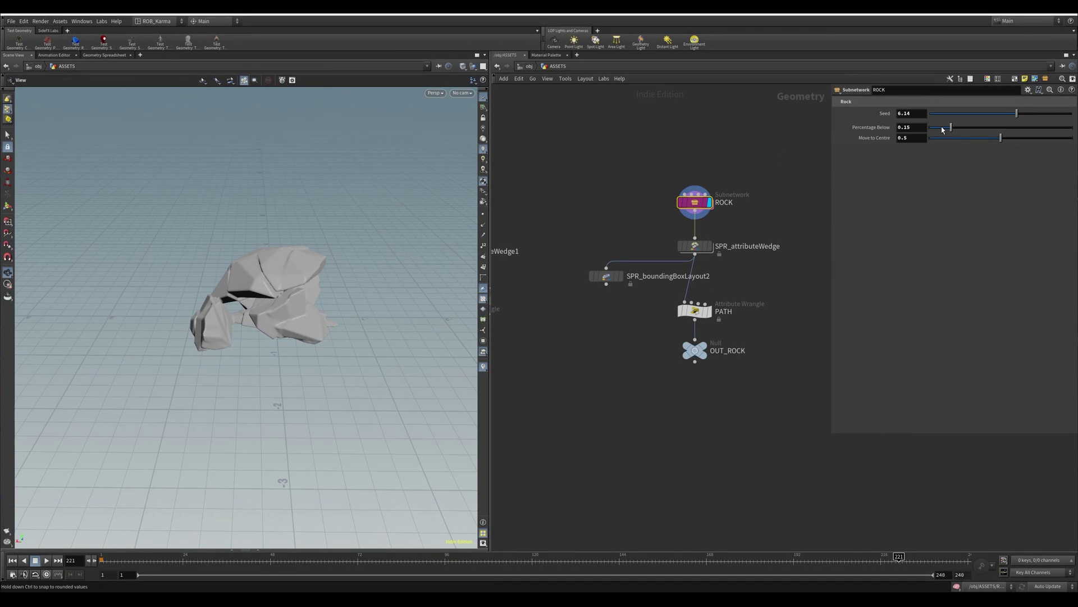
left_click_drag(942, 129, 1027, 144)
left_click_drag(257, 230, 348, 231)
key("Tab")
Show the rock wedge attributes and output of SPR_attributeWedge, and display the variants laid out by SPR_boundingBoxLayout2
left_click(694, 246)
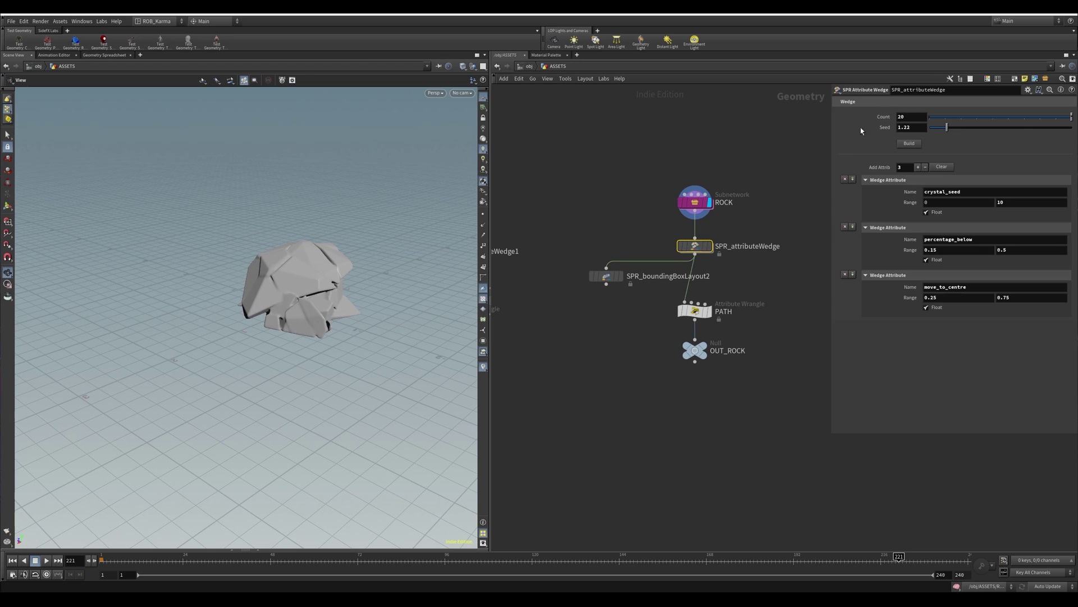
mouse_move(695, 245)
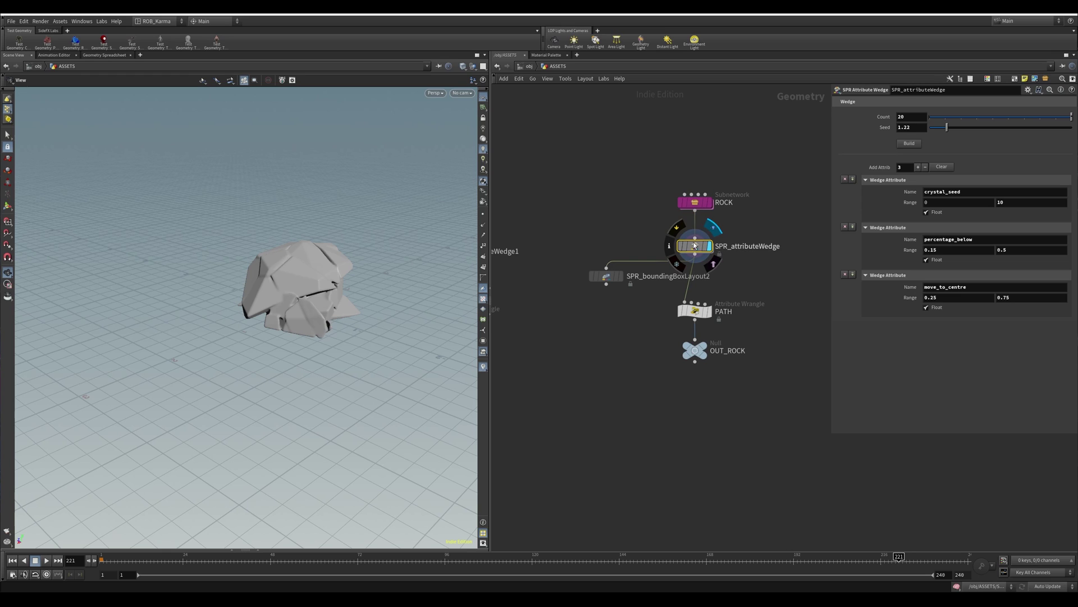
left_click_drag(359, 230, 293, 259)
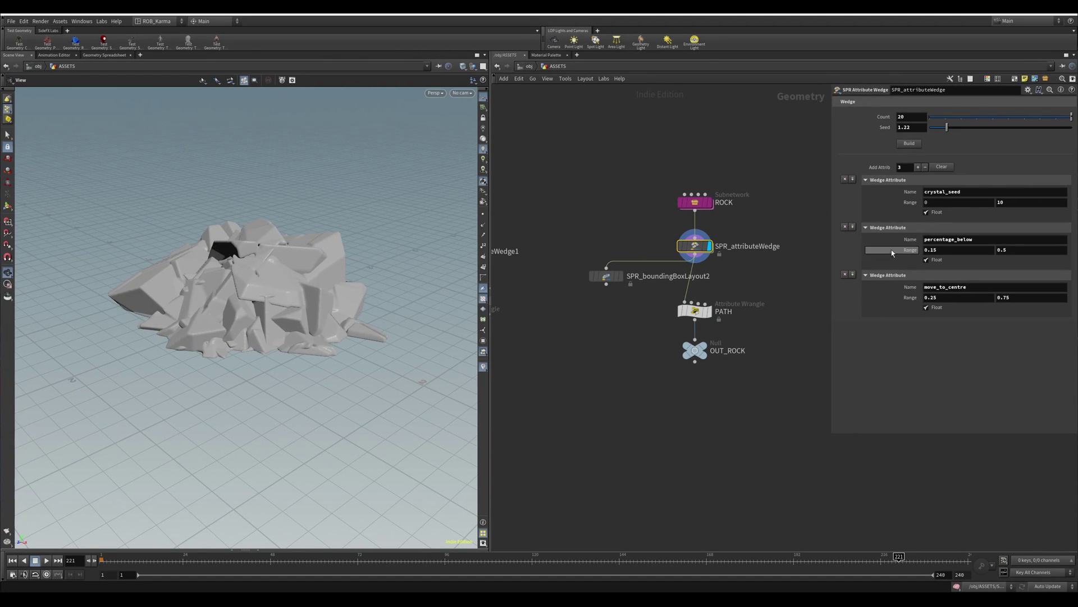
left_click(620, 276)
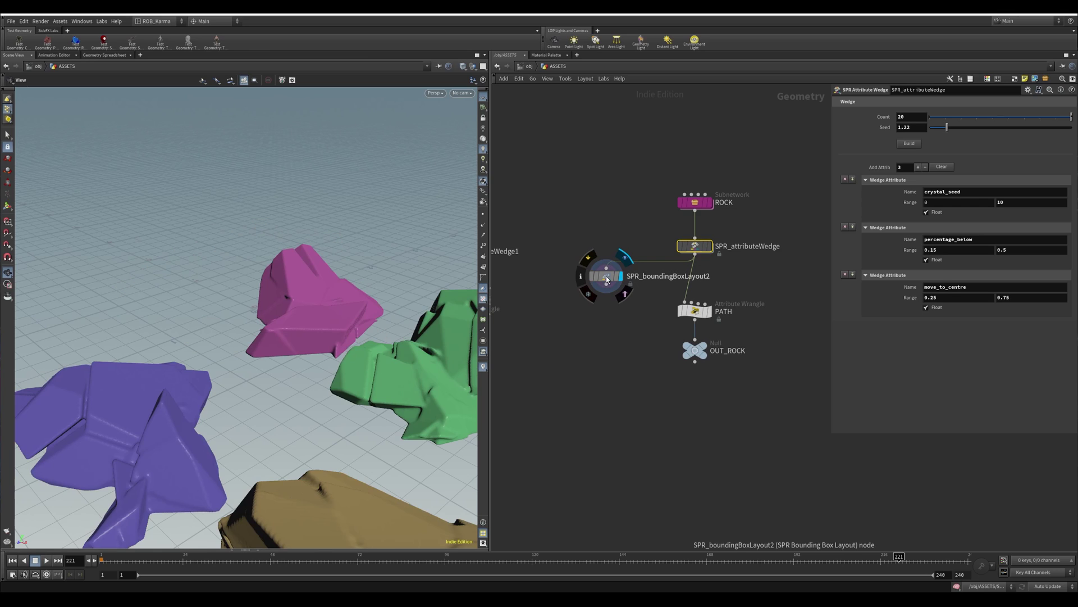
Show the layout settings of SPR_boundingBoxLayout2 and examine the coloured rock variants from several angles
left_click(607, 277)
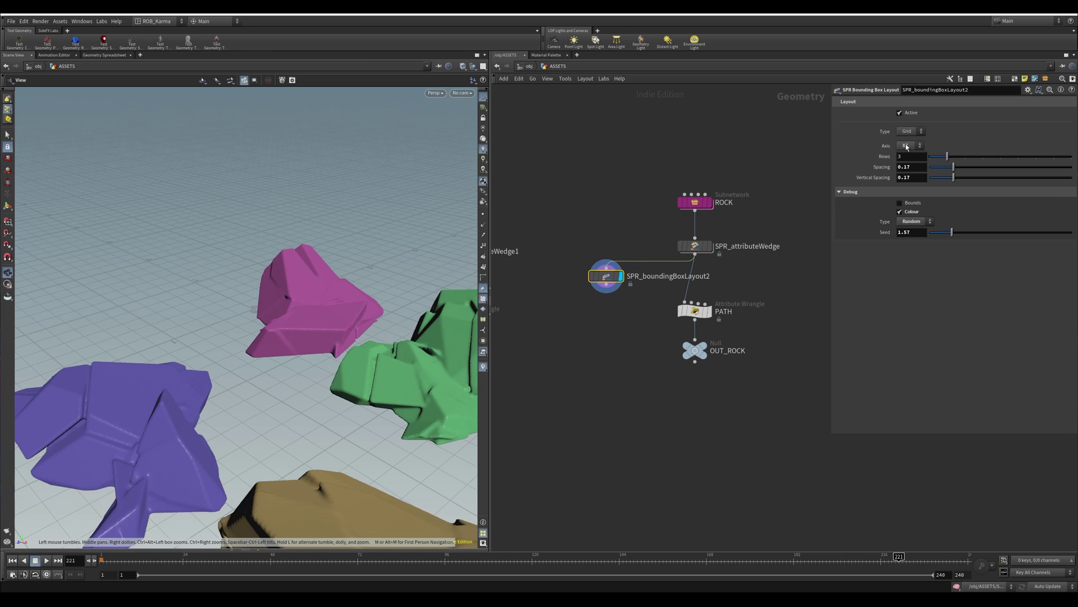
right_click_drag(282, 232, 42, 275)
left_click_drag(84, 271, 378, 239)
left_click_drag(301, 304, 306, 233)
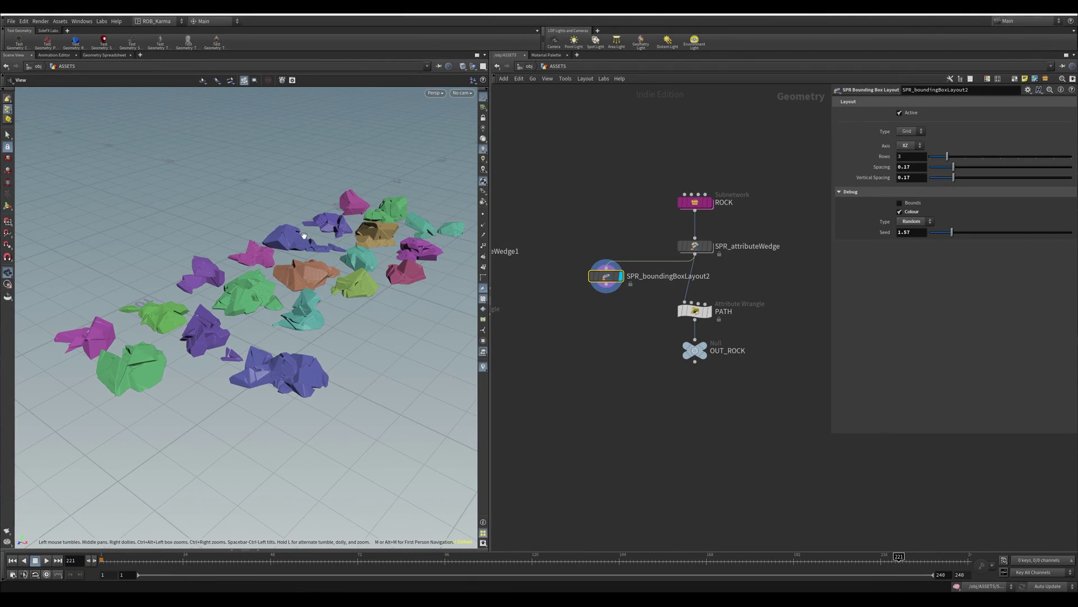
right_click_drag(306, 234, 296, 272)
left_click_drag(296, 273, 376, 254)
right_click_drag(376, 254, 380, 282)
left_click_drag(379, 282, 328, 254)
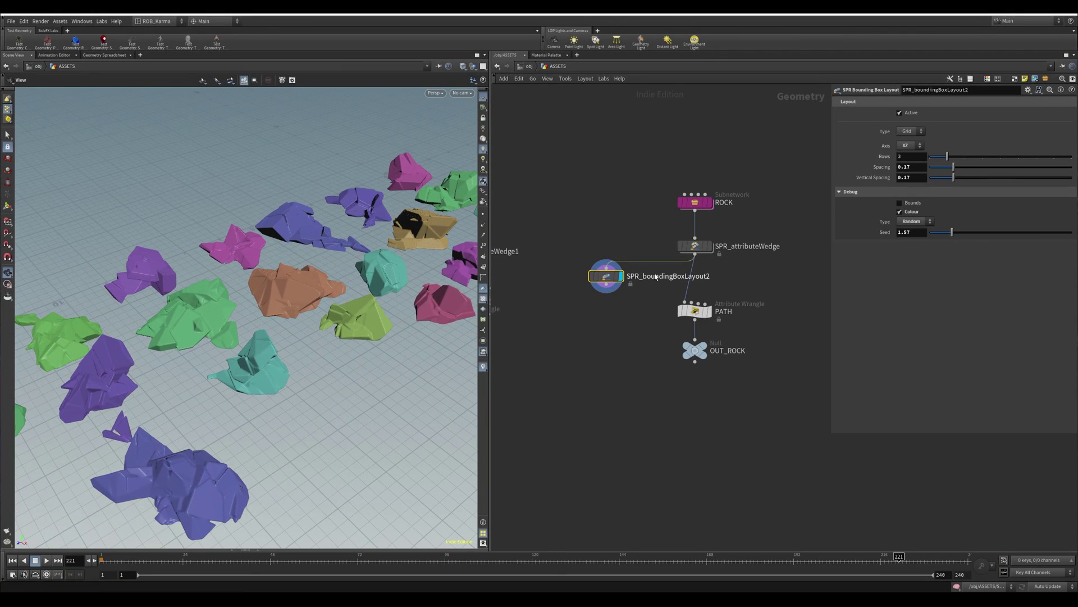
Inspect the ROCK9 copy's parameters in the WEDGE network inside SPR_attributeWedge, and return to the ASSETS network
left_click(696, 246)
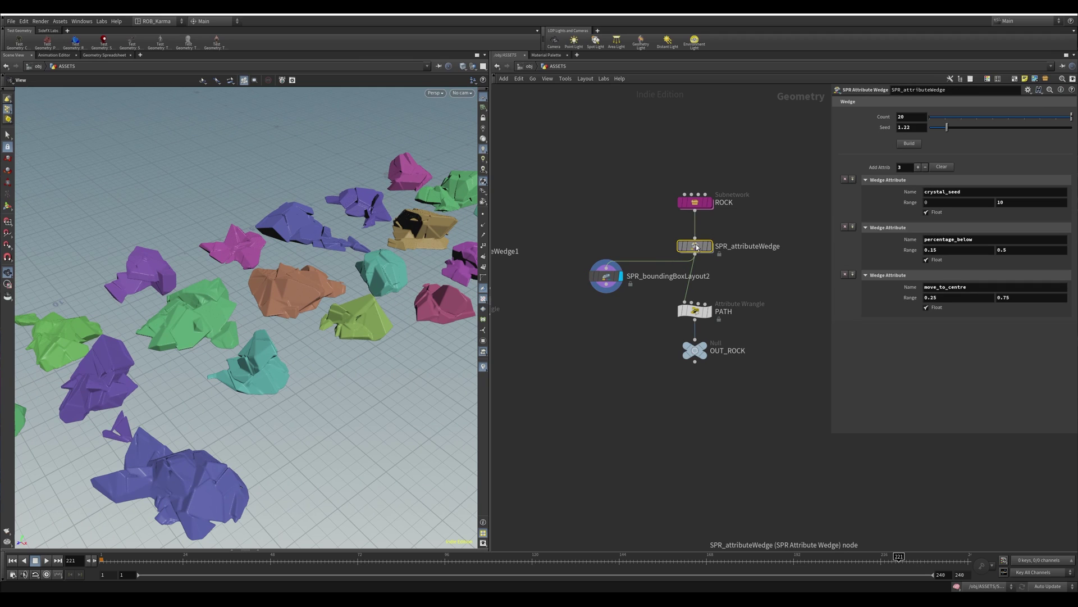
double_click(696, 246)
double_click(785, 319)
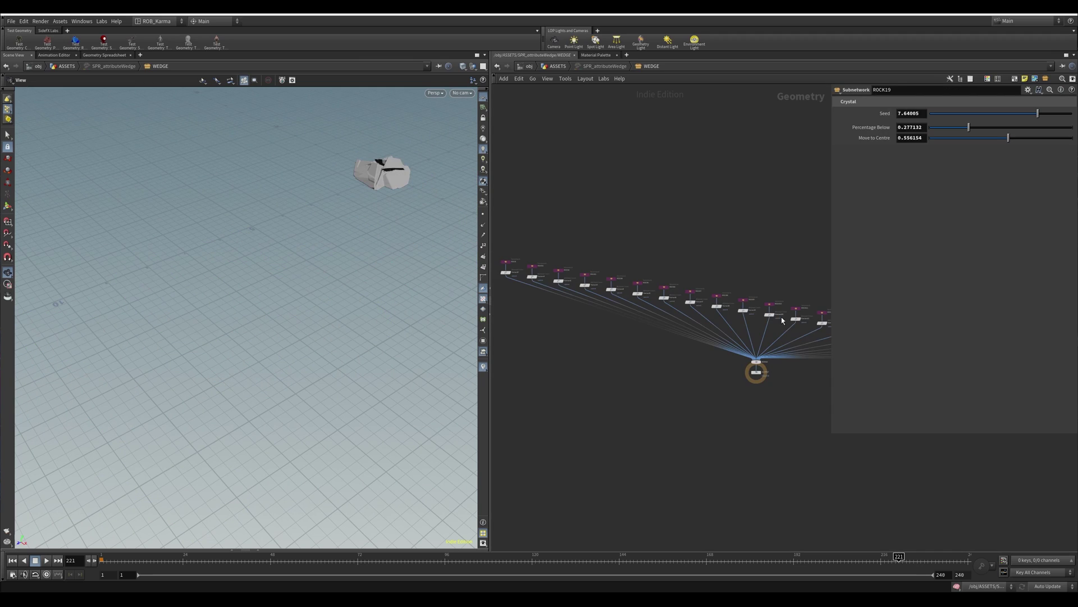
left_click(676, 262)
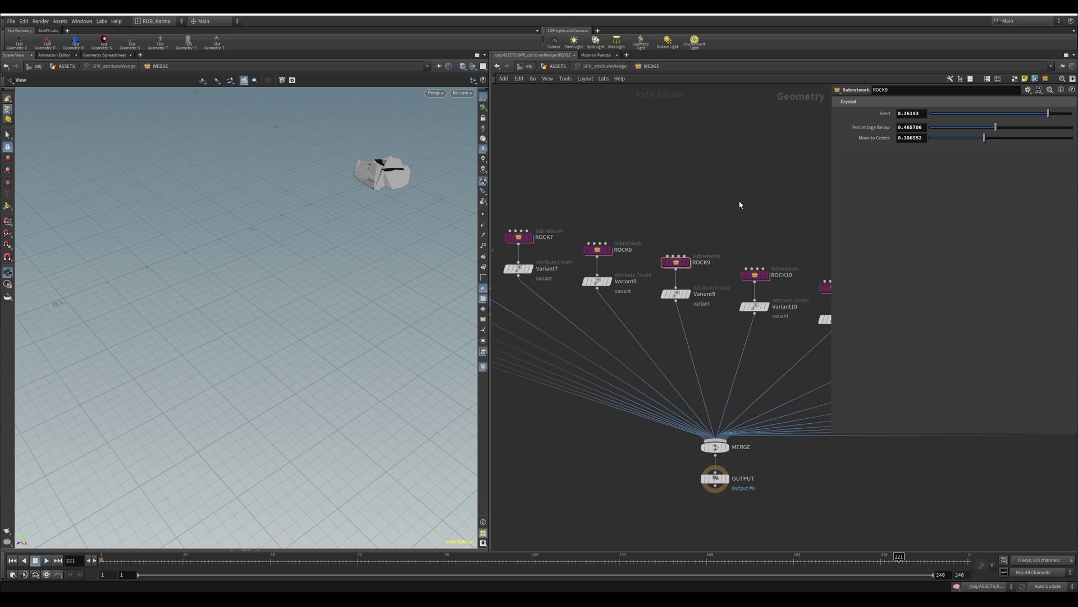
key("u")
key("u")
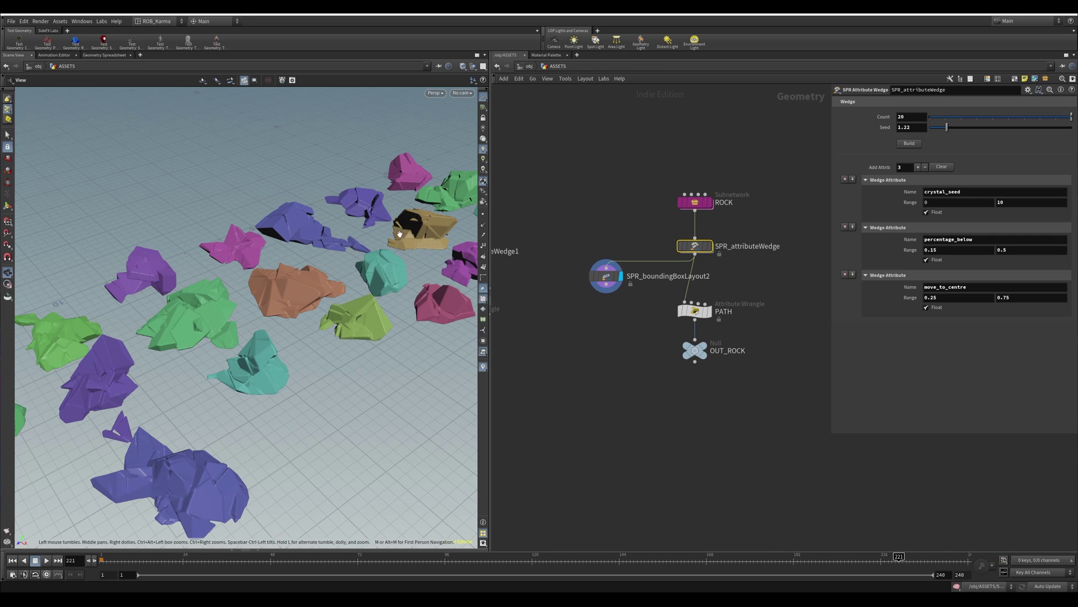
Review the laid-out rock variants up close and as a whole, along with the CRYSTAL and ROCK node chains
right_click_drag(319, 246, 219, 216)
left_click_drag(219, 217, 262, 204)
right_click_drag(263, 205, 341, 206)
middle_click_drag(396, 205, 384, 212)
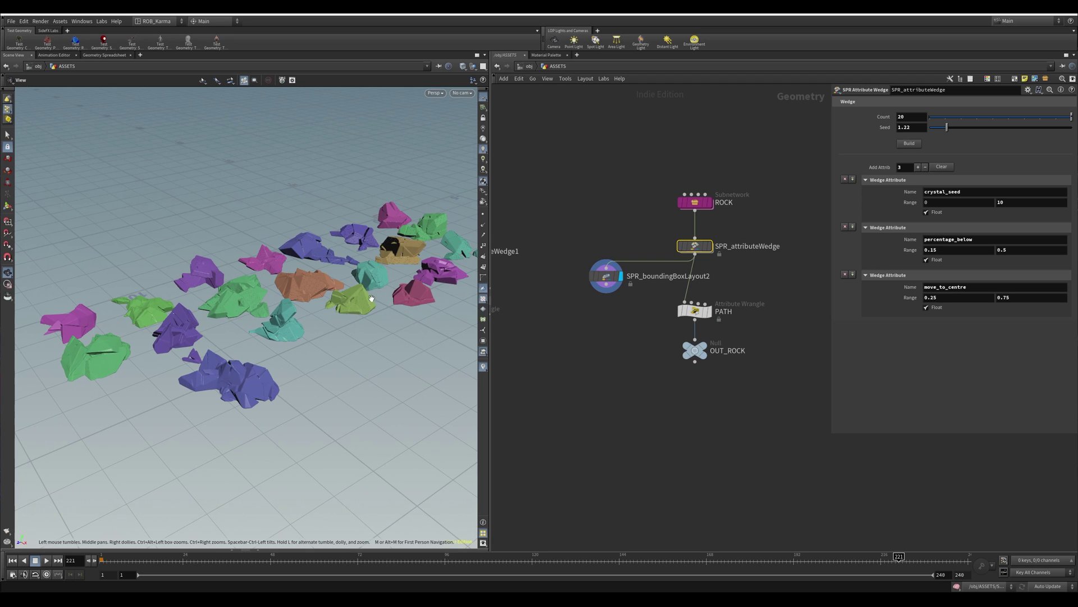
left_click_drag(360, 286, 397, 277)
scroll(587, 214, "down", 3)
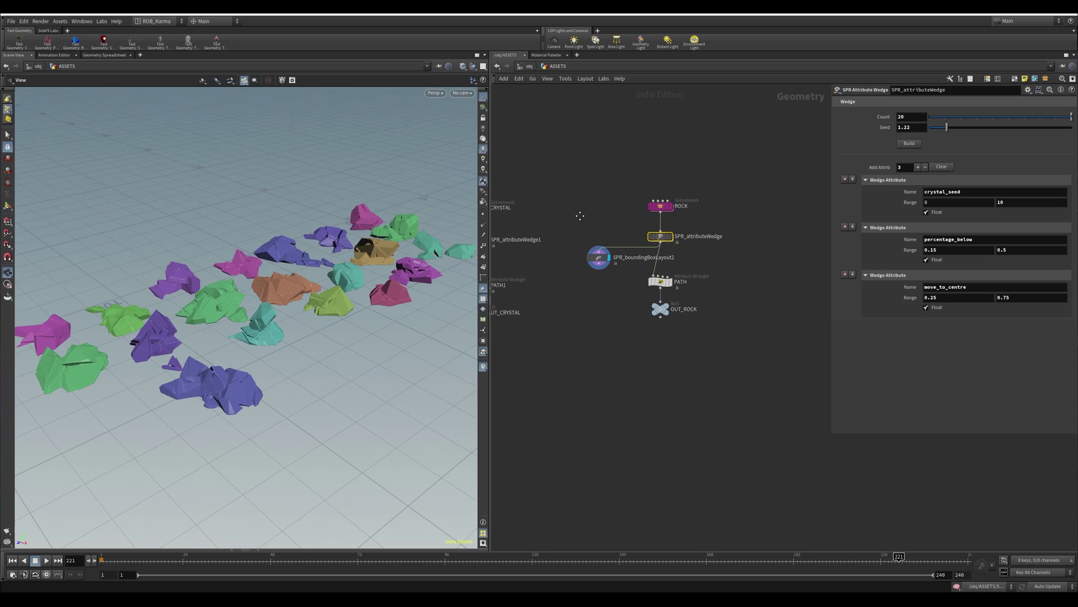
middle_click_drag(584, 218, 631, 218)
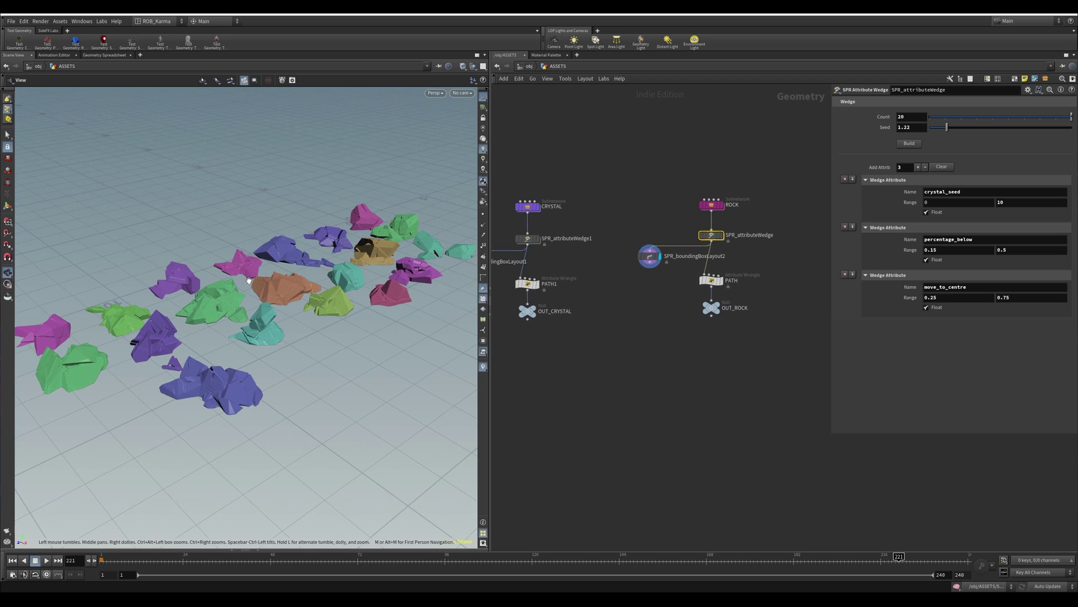
middle_click_drag(249, 280, 284, 268)
middle_click_drag(583, 125, 589, 135)
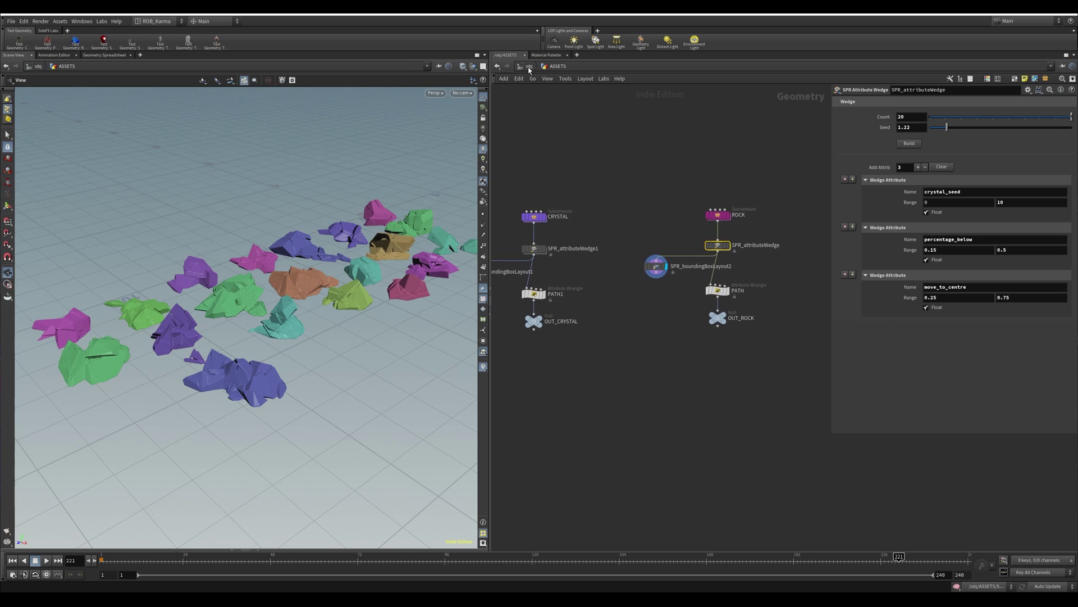
Open the LOPS network at object level and examine the crystal-covered rock, camera and surrounding lights from outside the camera view
left_click(529, 67)
double_click(674, 293)
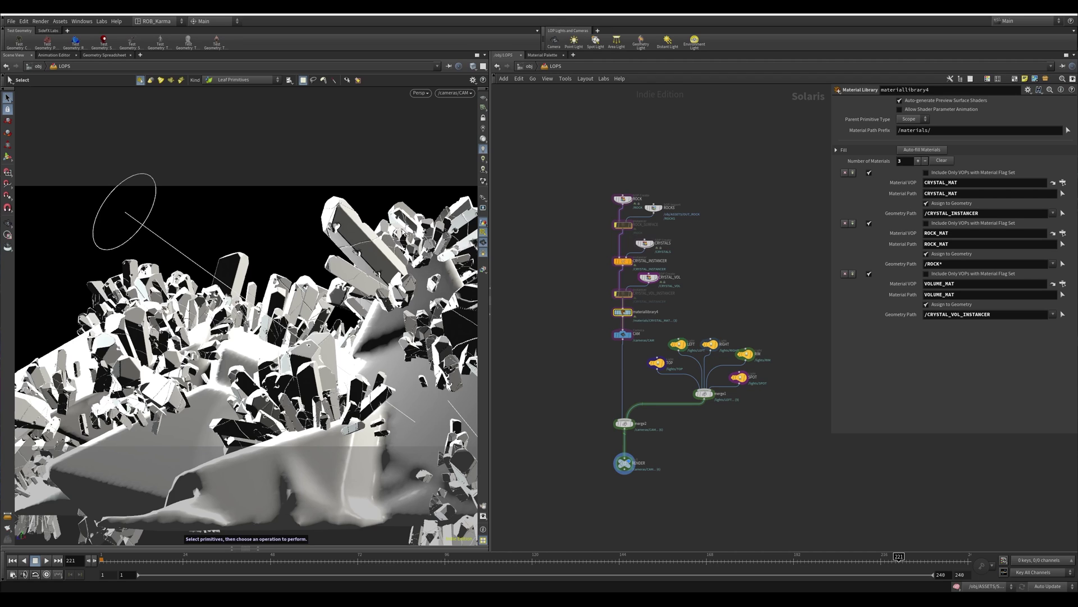
right_click_drag(384, 195, 256, 209, "alt")
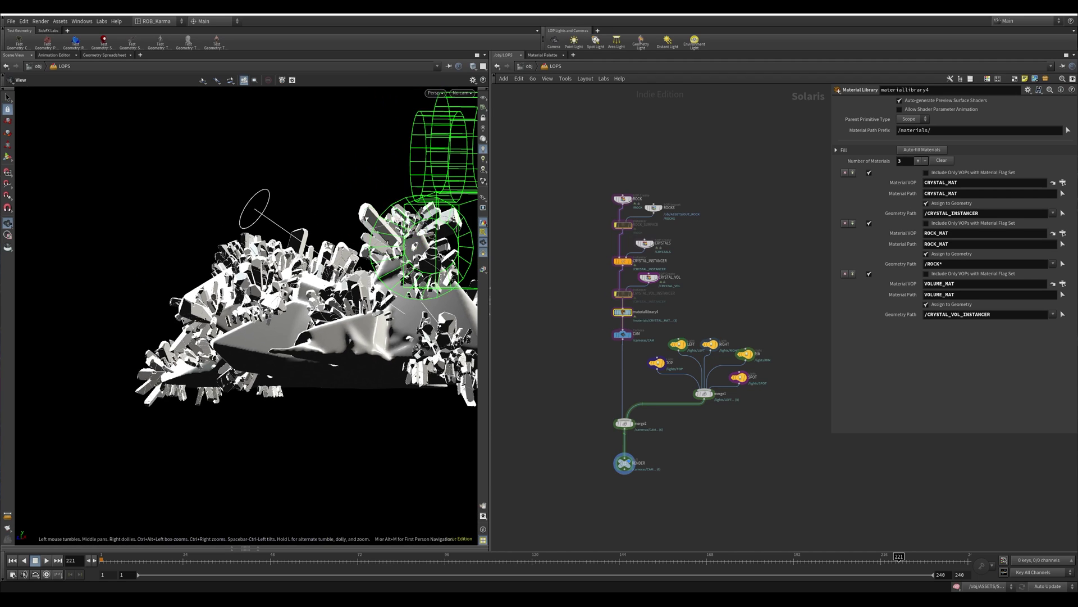
left_click_drag(257, 209, 219, 255, "alt")
middle_click_drag(365, 207, 160, 250, "alt")
right_click_drag(325, 231, 249, 242, "alt")
left_click_drag(250, 242, 298, 260)
right_click_drag(325, 253, 118, 252)
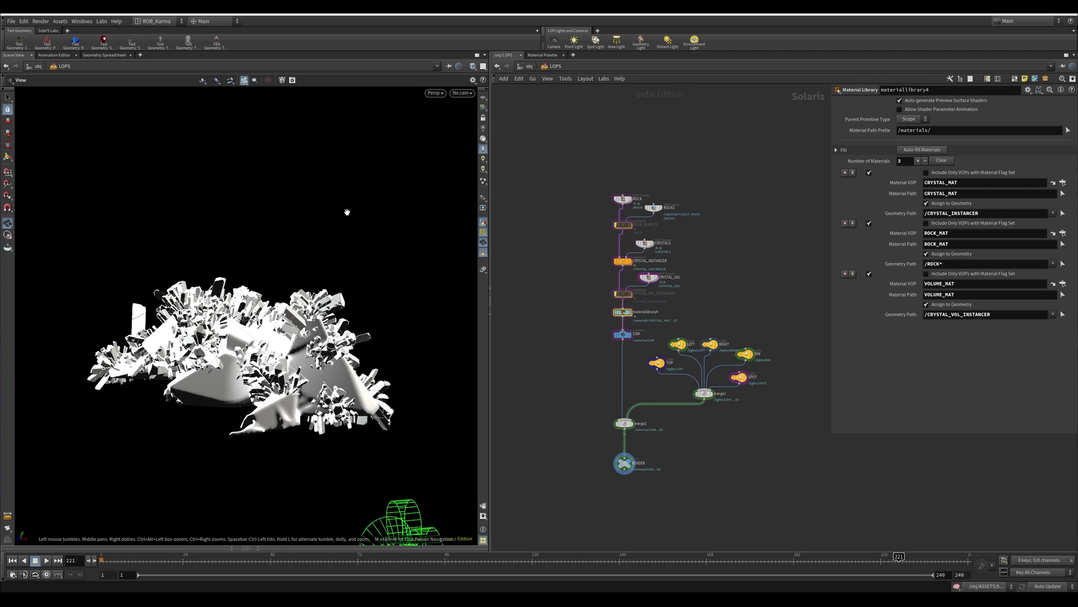
middle_click_drag(332, 254, 353, 211)
right_click_drag(66, 217, 22, 220)
middle_click_drag(251, 229, 312, 167)
mouse_move(286, 223)
left_mouse_down()
mouse_move(311, 224)
mouse_move(300, 231)
left_mouse_up()
middle_click_drag(280, 171, 240, 229)
left_click_drag(240, 230, 264, 225)
Return the viewport to the view through /cameras/CAM
key("s")
left_click(462, 93)
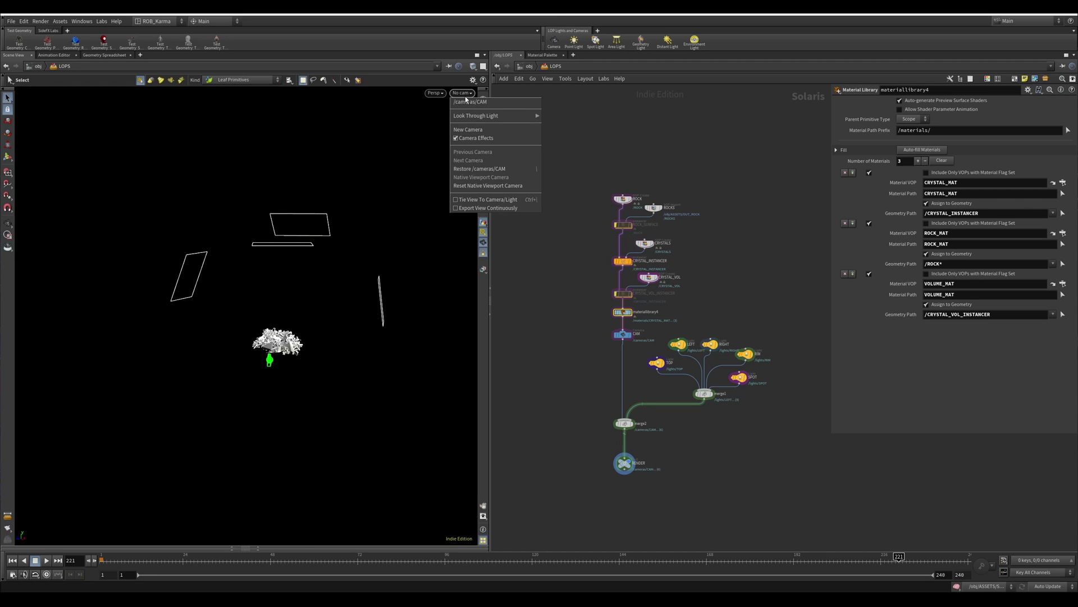
left_click(477, 102)
Enable the ROCK_SURFACE instancer, bypass CRYSTAL_INSTANCER, and display ROCK_SURFACE with its parameters
scroll(584, 247, "up", 5)
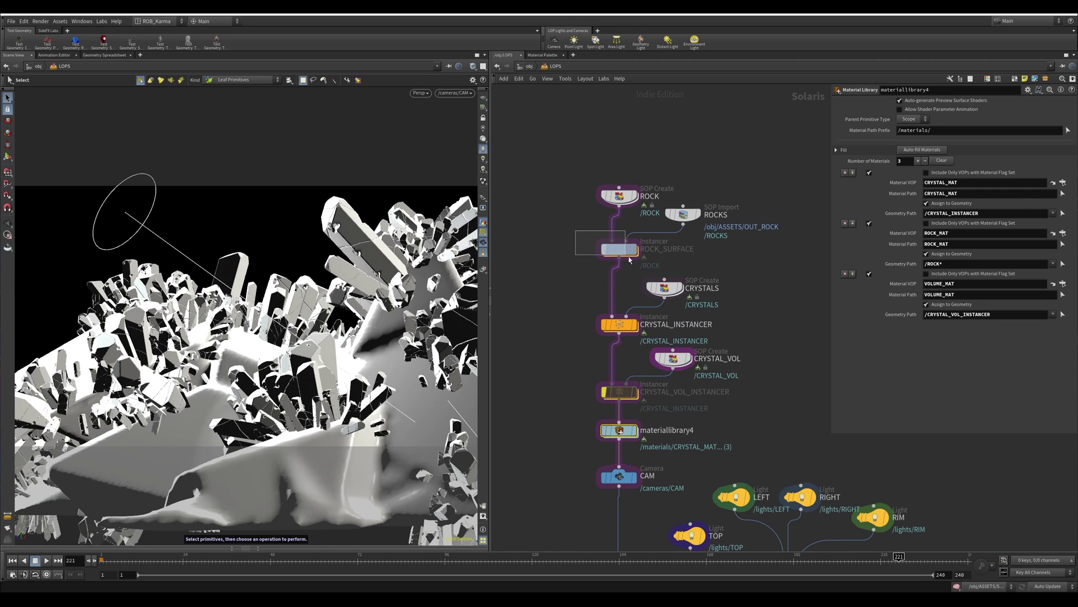
mouse_move(617, 327)
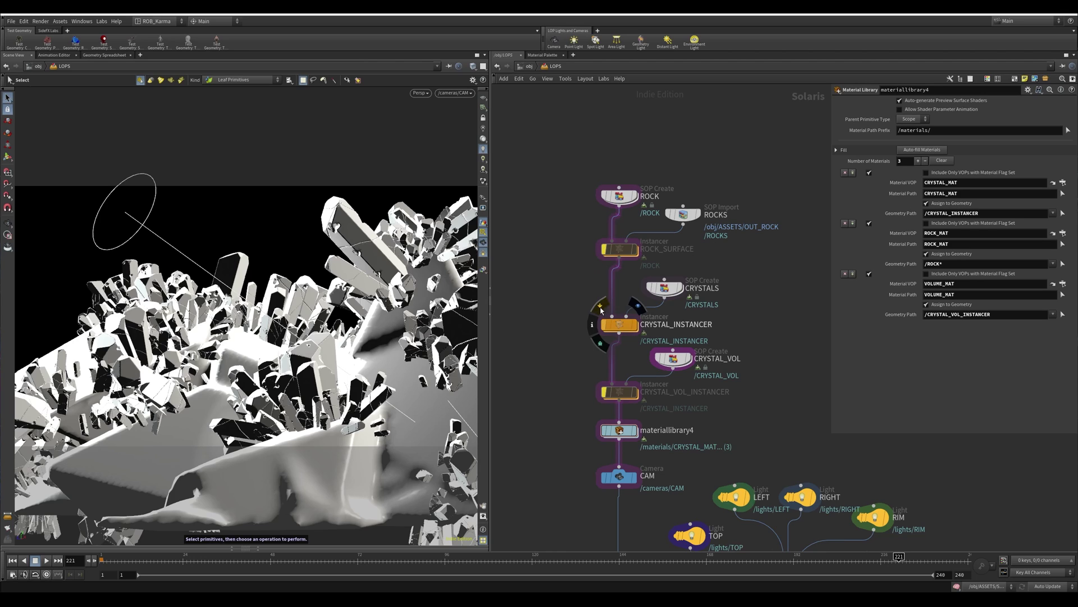
left_click(635, 251)
left_click(620, 249)
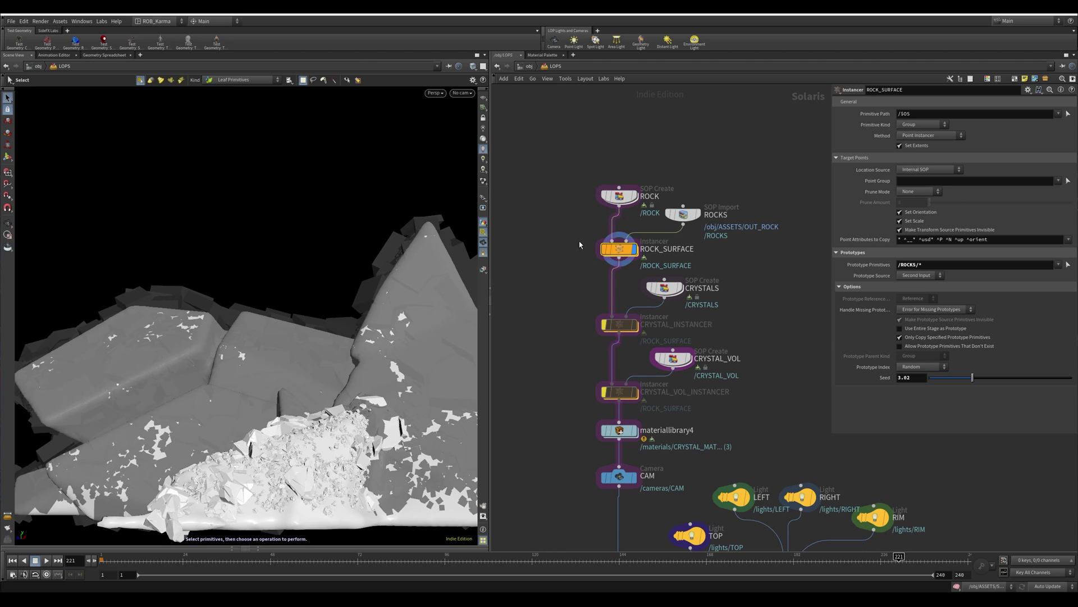
Select the RENDER null at the end of the network and make it the displayed node
left_click(456, 93)
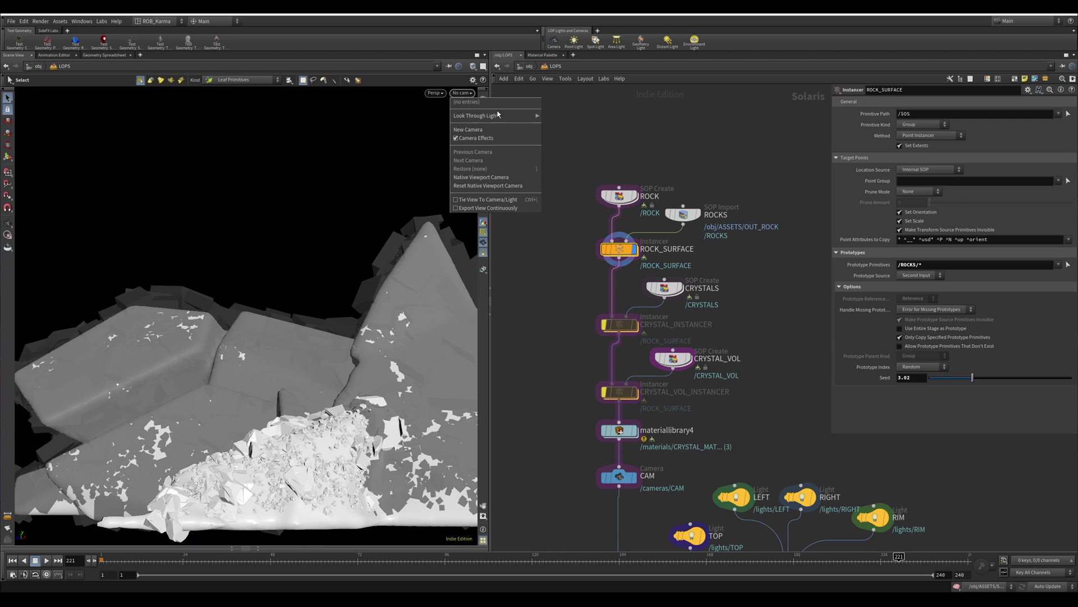
left_click(556, 352)
middle_click_drag(591, 529, 568, 258)
left_click(610, 474)
left_click(614, 474)
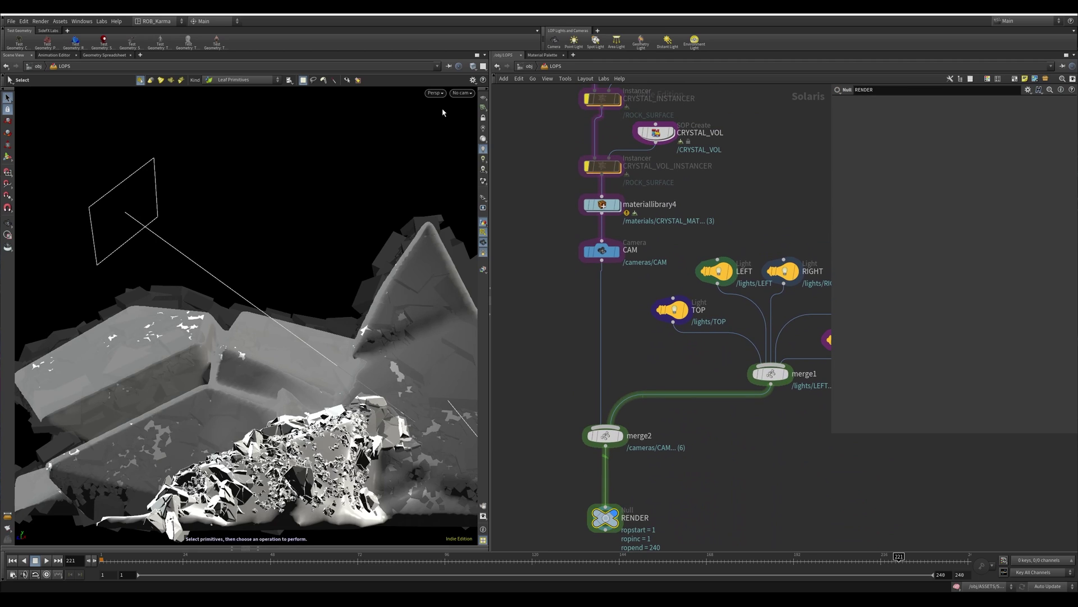
Switch the viewport renderer to Karma and look through /cameras/CAM
left_click(436, 92)
left_click(450, 140)
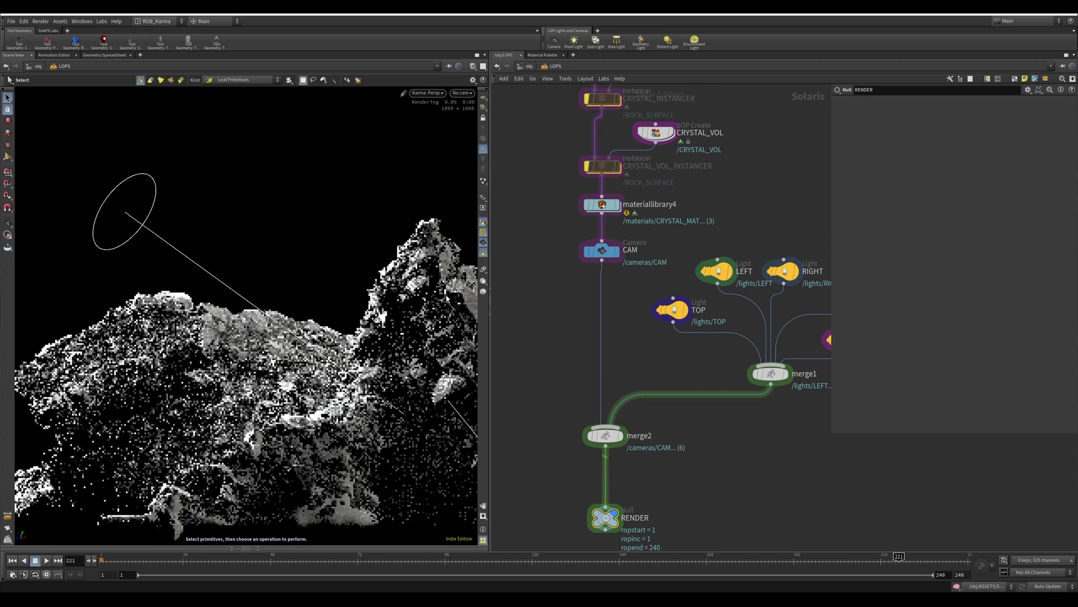
scroll(543, 244, "down", 3)
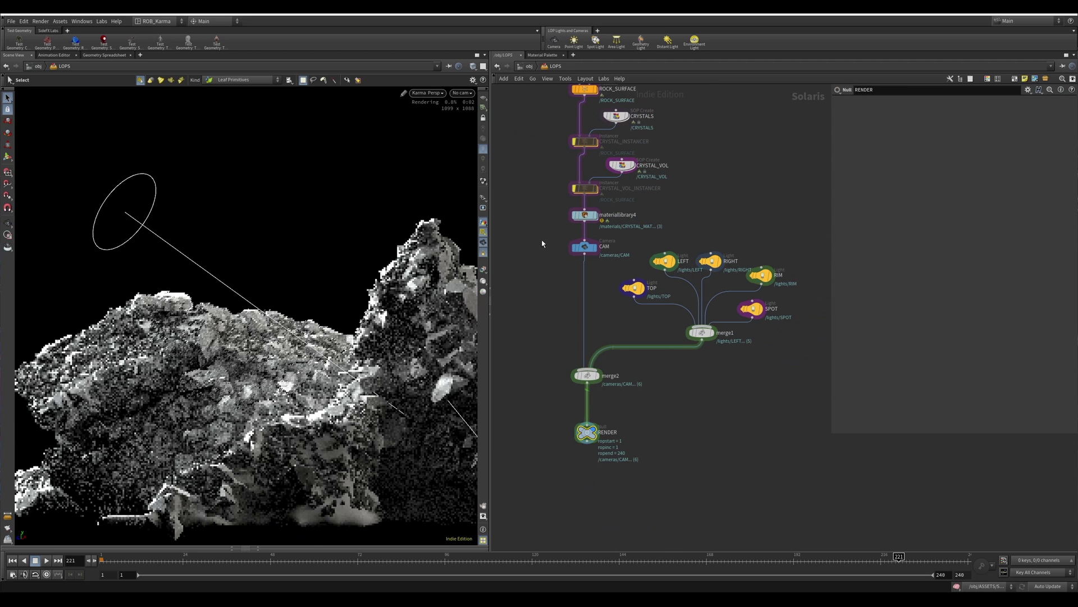
left_click(462, 93)
left_click(480, 103)
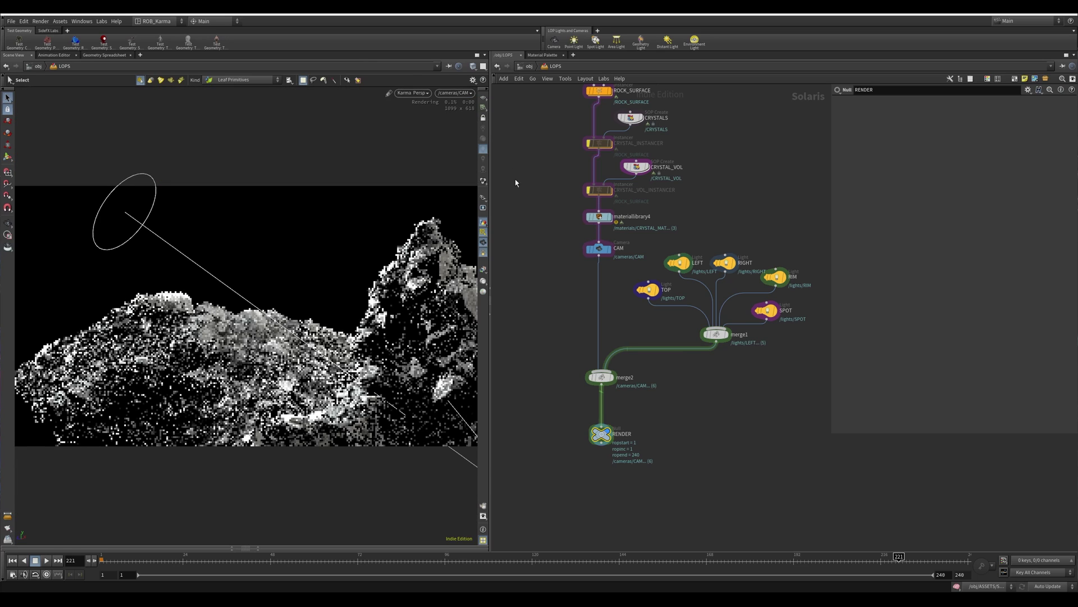
Re-enable the CRYSTAL_INSTANCER node so the crystals render on top of the rock surface
middle_click_drag(540, 217, 532, 261)
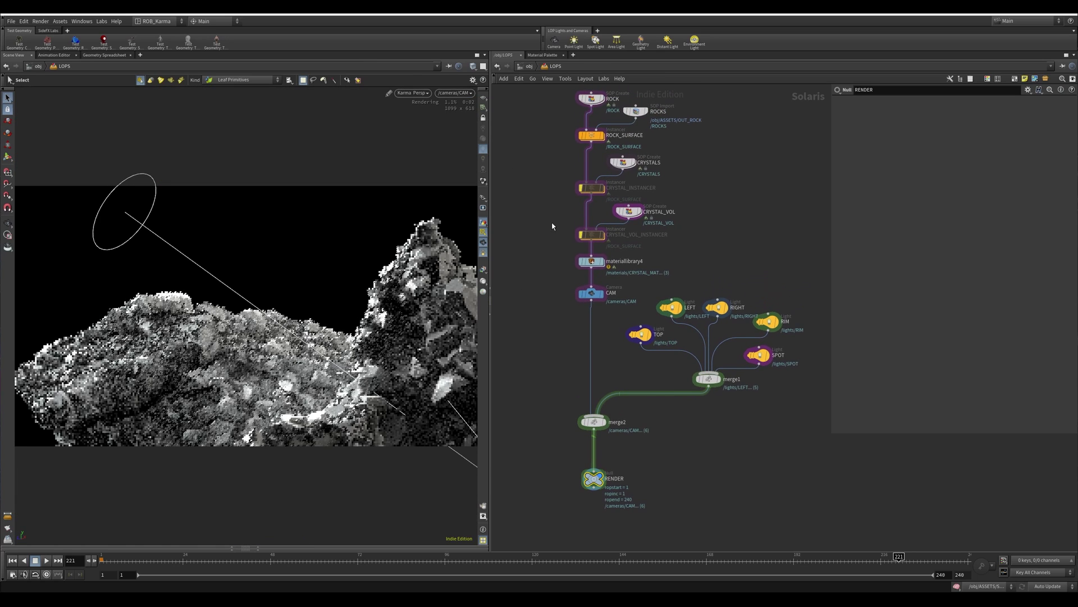
middle_click_drag(552, 227, 519, 304)
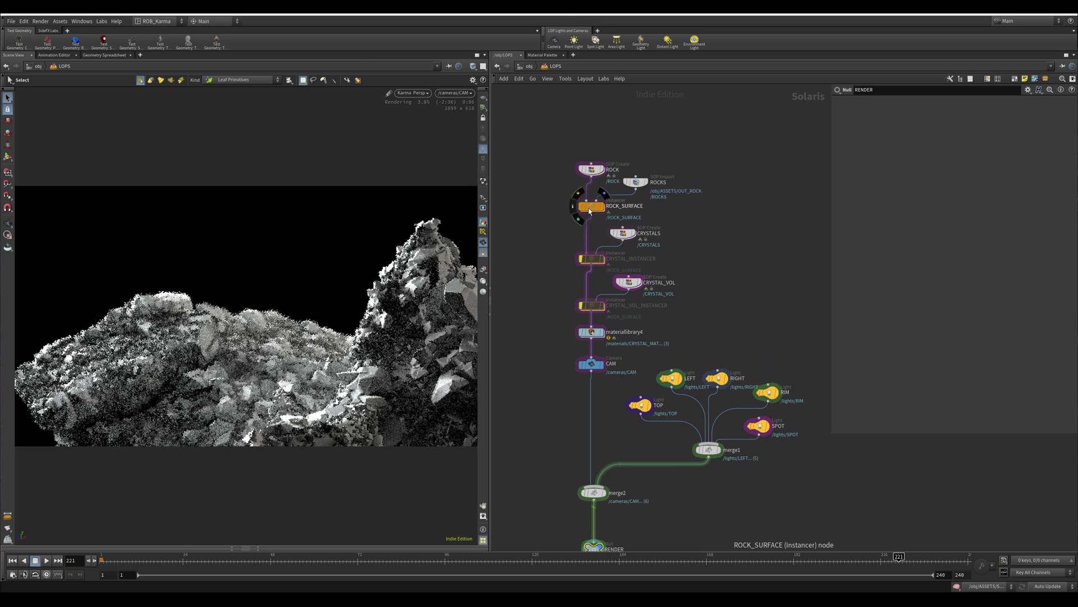
left_click(577, 247)
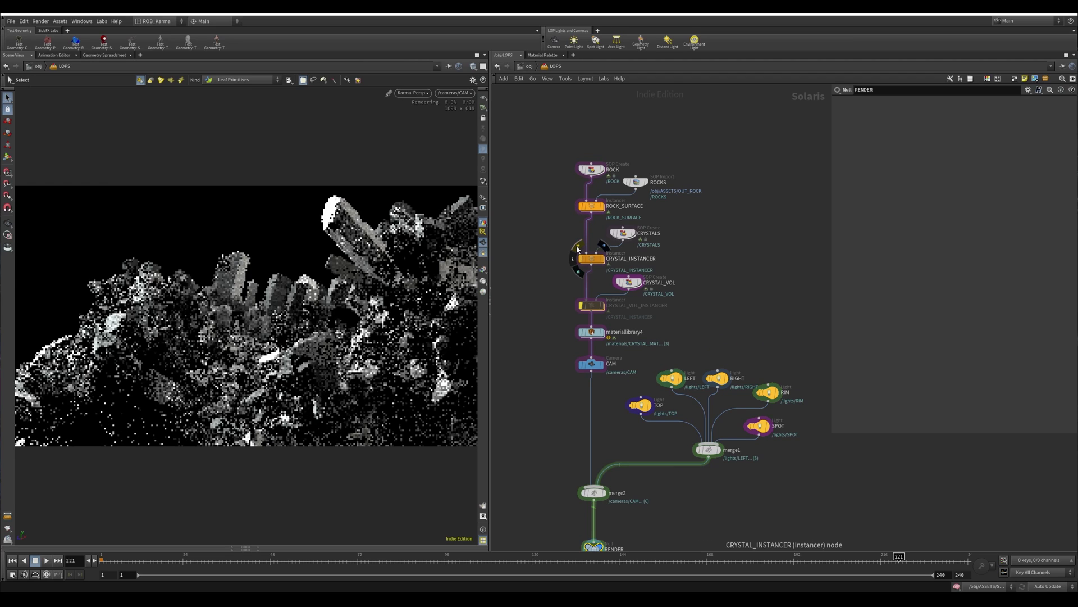
middle_click_drag(554, 269, 516, 244)
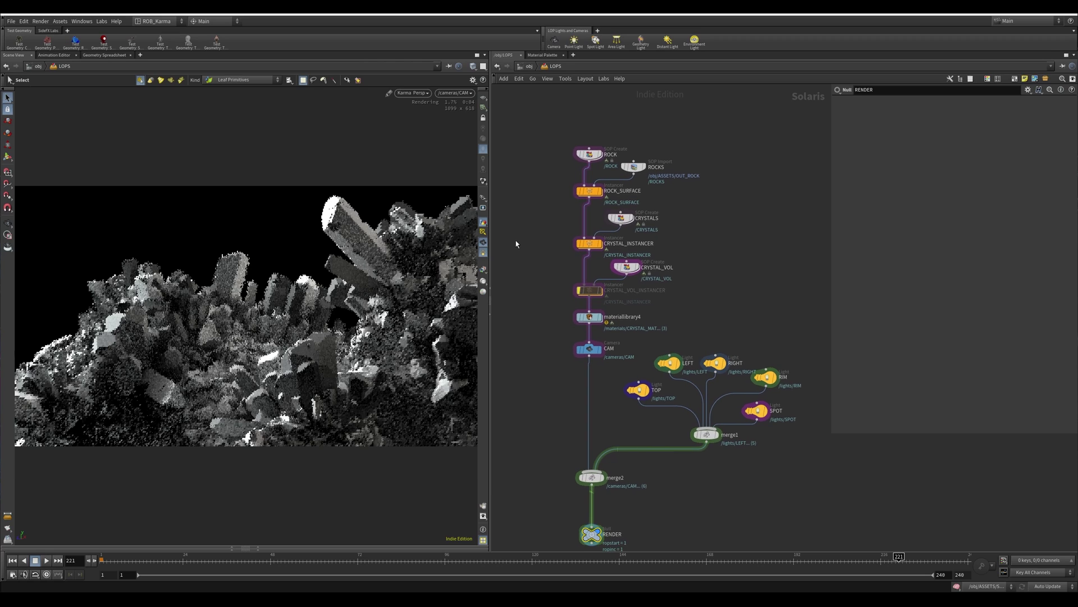
Turn on materials in the Karma viewport and restore the /cameras/CAM view
left_click(483, 182)
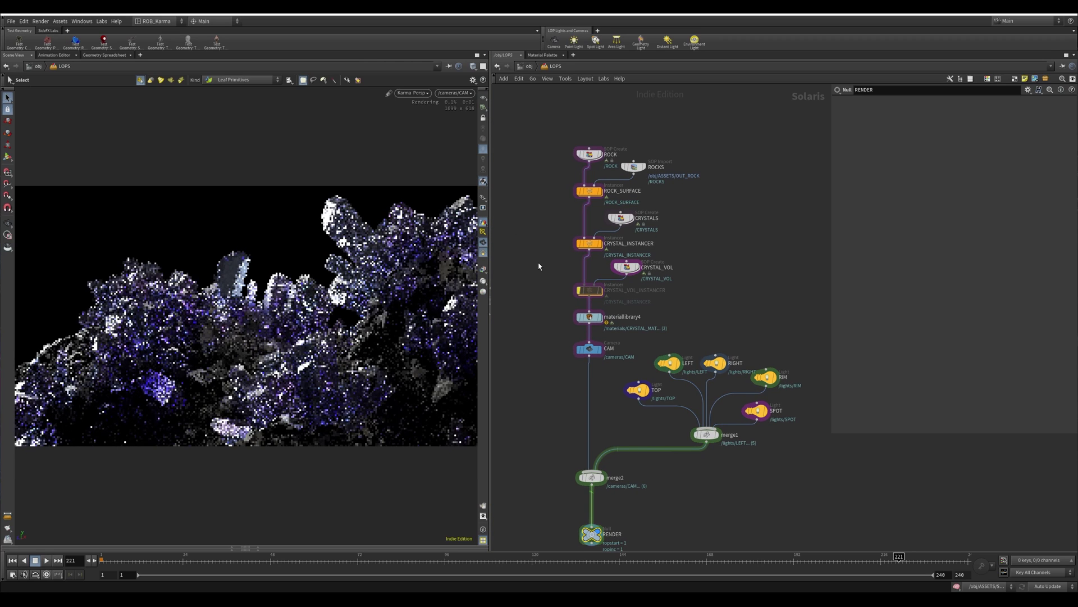
middle_click_drag(563, 288, 562, 267)
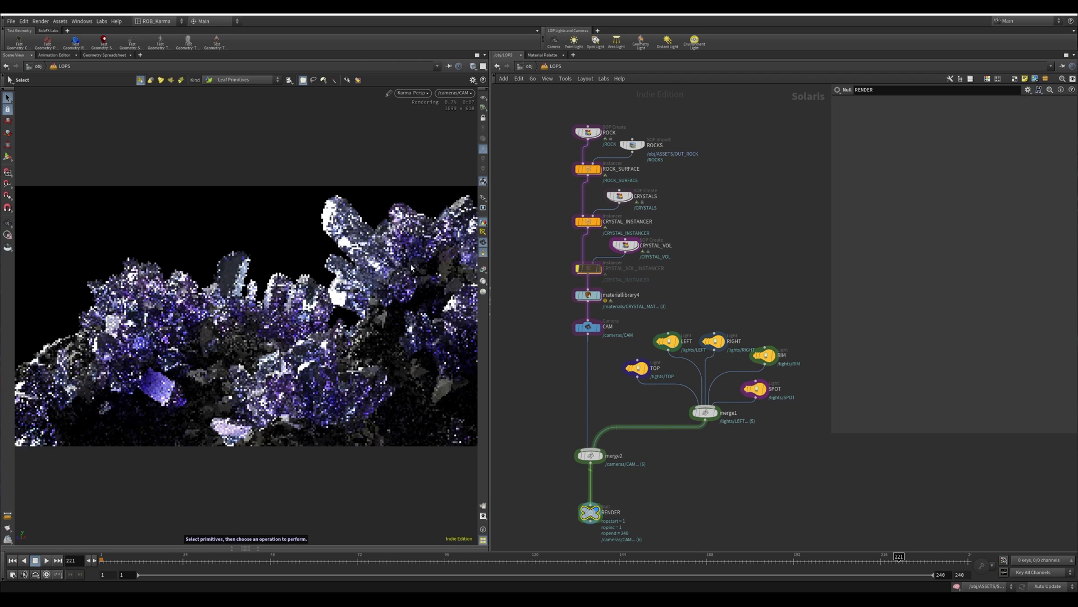
middle_click_drag(411, 269, 407, 310, "alt")
left_click(463, 93)
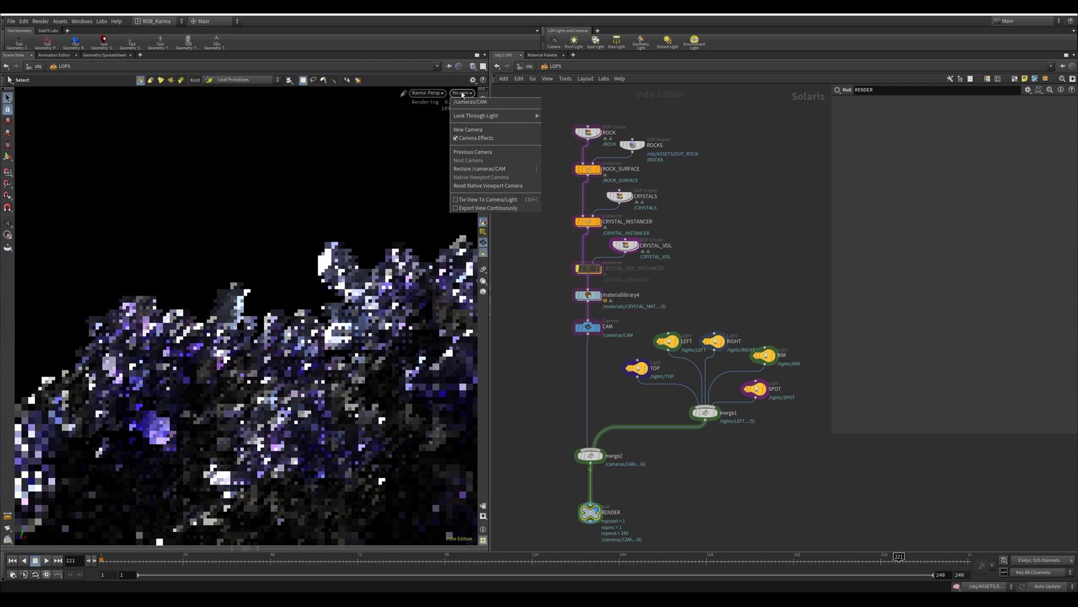
left_click(471, 102)
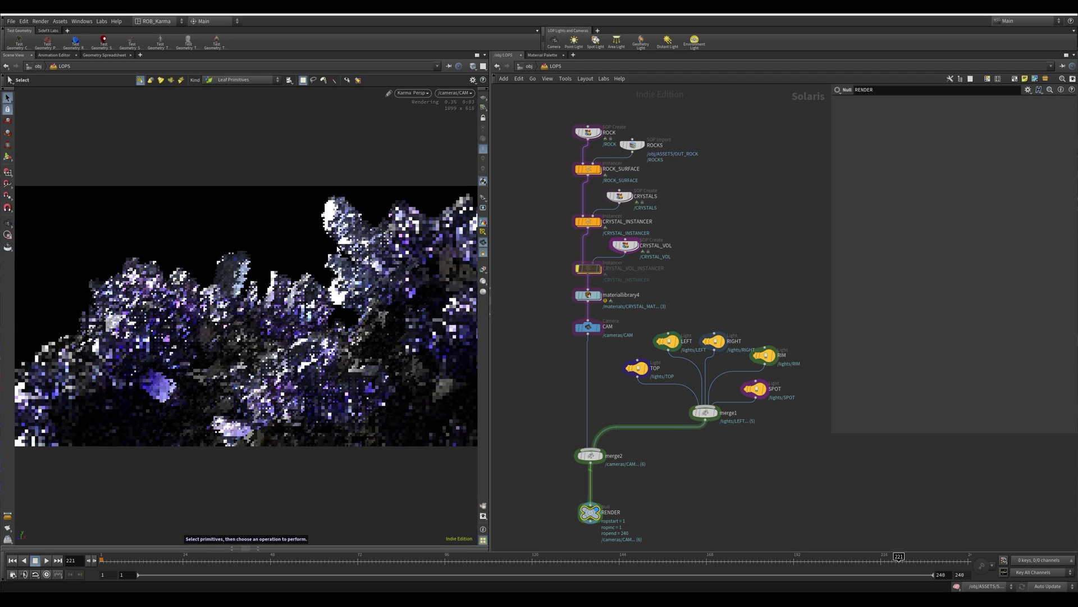
Enable CRYSTAL_VOL_INSTANCER and bypass CRYSTAL_INSTANCER to render only the crystal volumes over the rocks
mouse_move(587, 268)
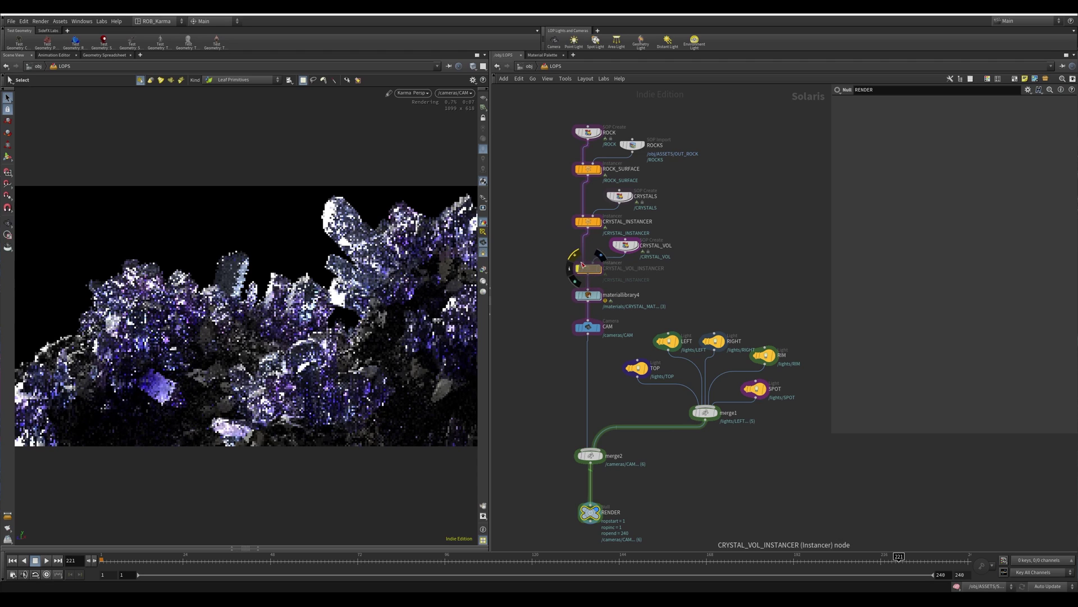
left_click(575, 255)
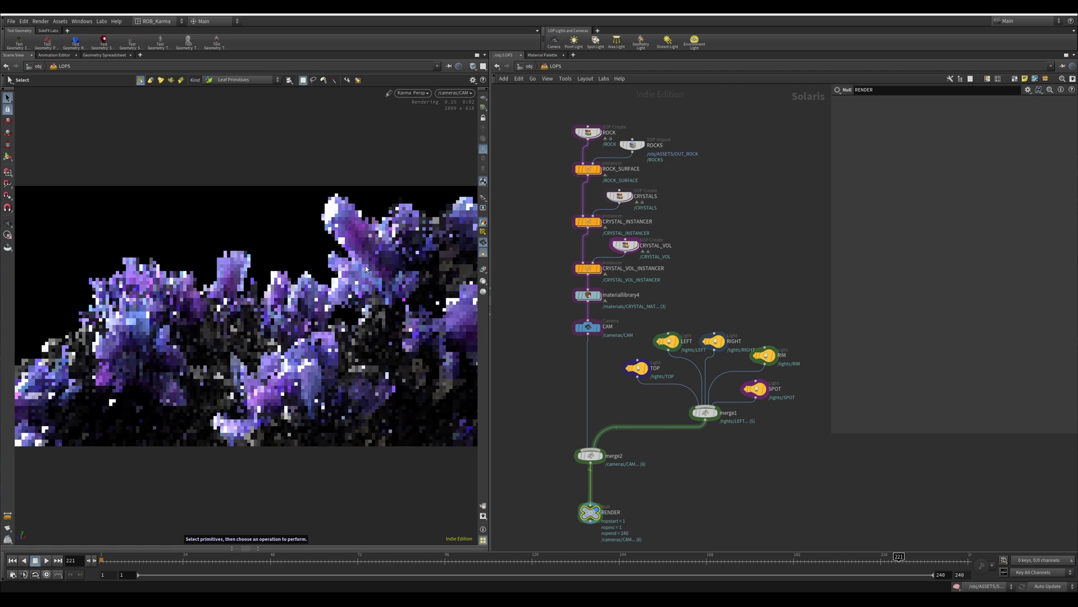
left_click(574, 208)
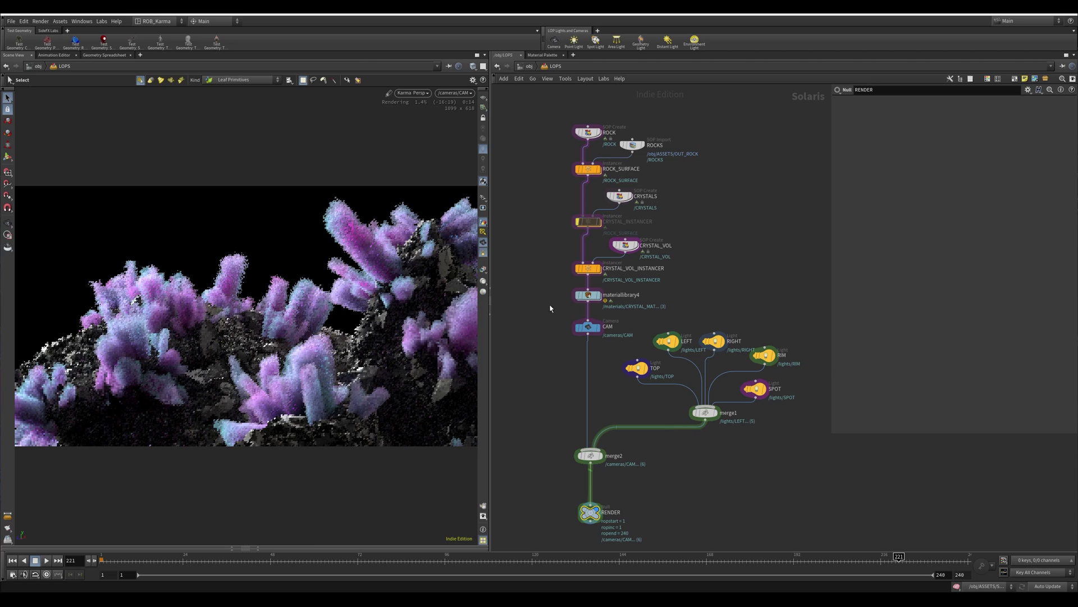
scroll(553, 295, "up", 1)
middle_click_drag(552, 295, 548, 270)
scroll(551, 278, "down", 1)
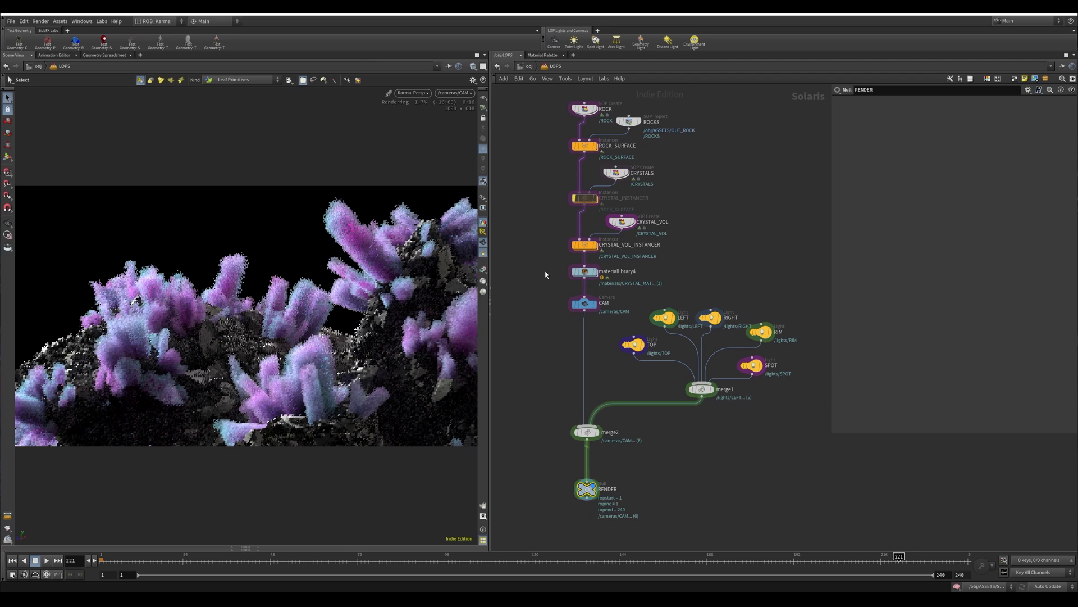
Re-enable the CRYSTAL_INSTANCER node so crystals render with their volumes, and open the materiallibrary4 network
left_click(573, 194)
middle_click_drag(541, 345, 553, 277)
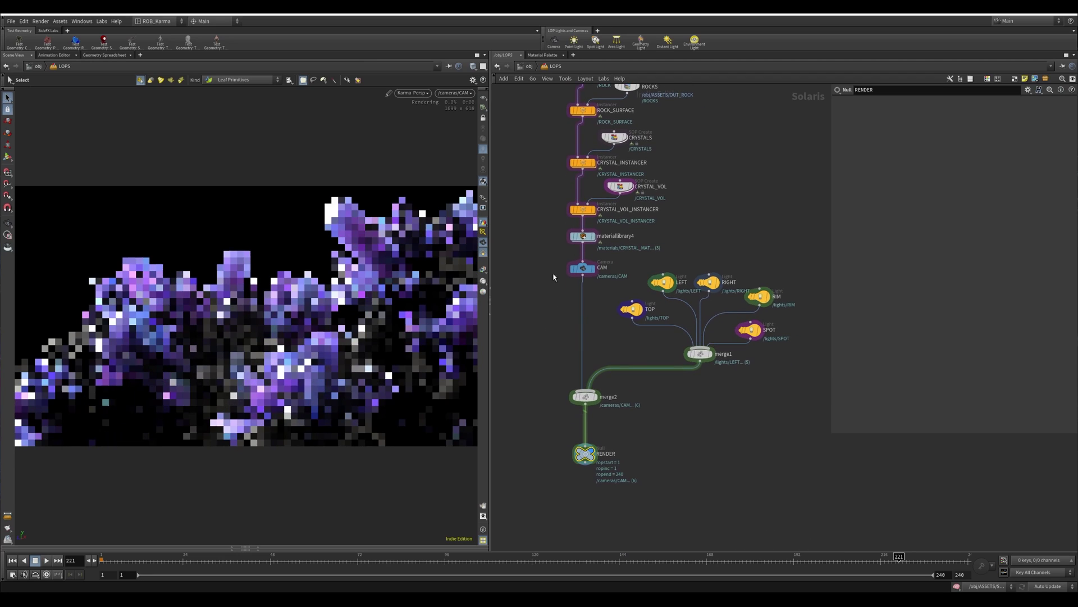
double_click(587, 239)
middle_click_drag(777, 242, 796, 311)
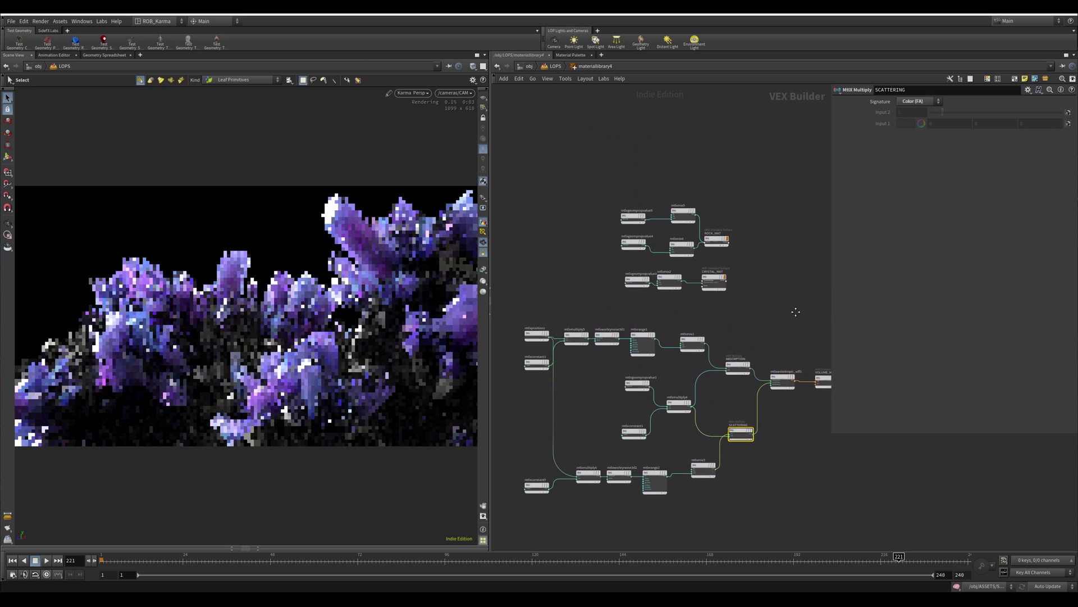
scroll(646, 197, "up", 4)
Inspect the specular and transmission settings of the CRYSTAL_MAT standard surface shader
left_click_drag(559, 171, 779, 322)
middle_click_drag(620, 291, 603, 195)
left_click_drag(574, 342, 754, 287)
left_click(754, 287)
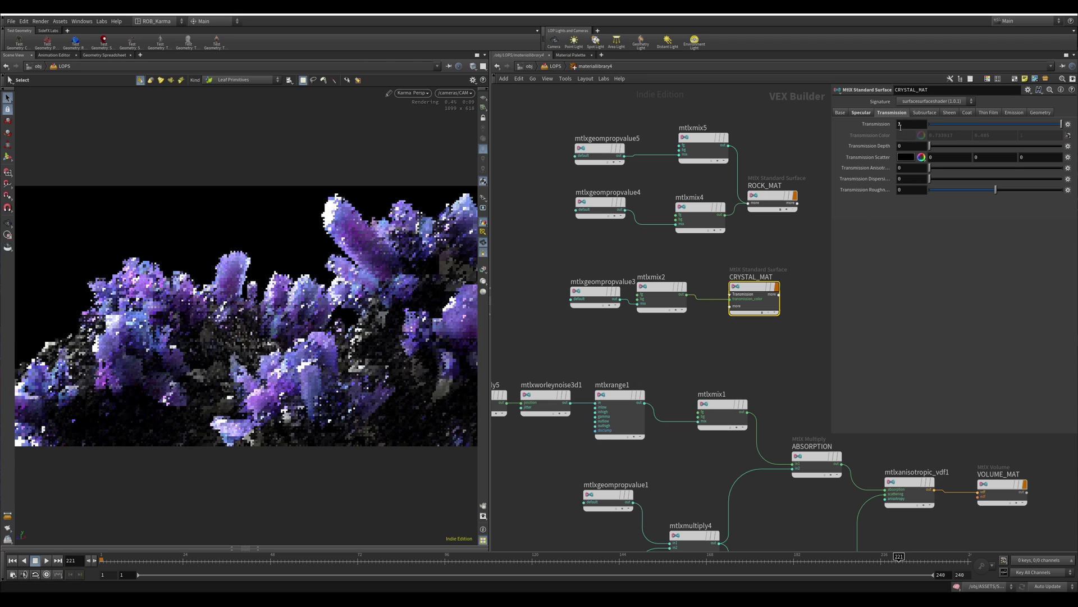
left_click(863, 113)
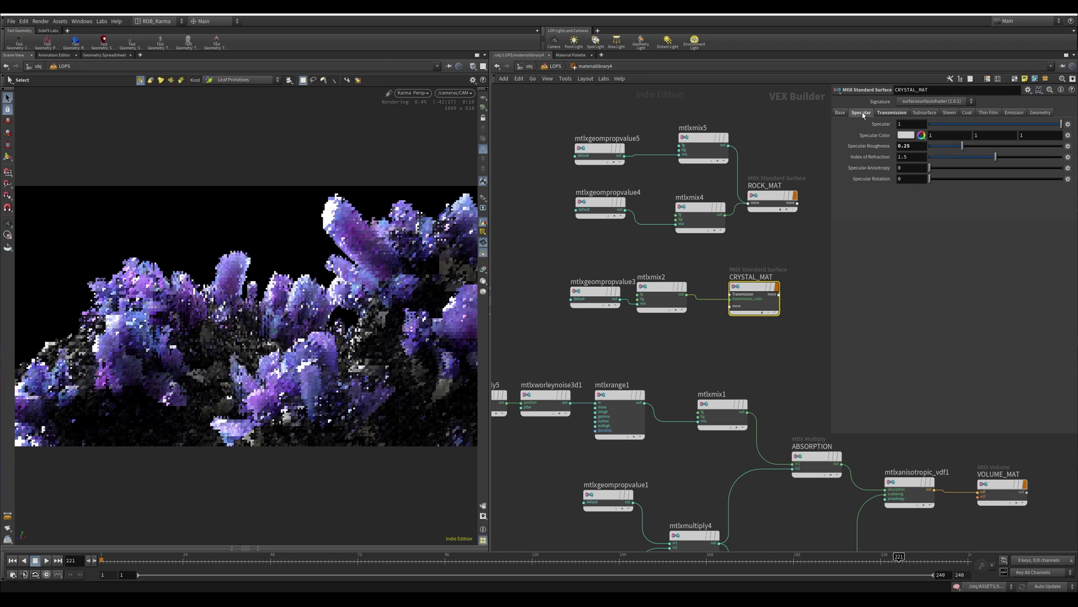
left_click(892, 113)
Enlarge the network editor against the parameter pane so the whole VOLUME_MAT shader network fits
scroll(718, 250, "down", 3)
middle_click_drag(718, 249, 732, 145)
scroll(622, 239, "down", 2)
middle_click_drag(622, 240, 579, 164)
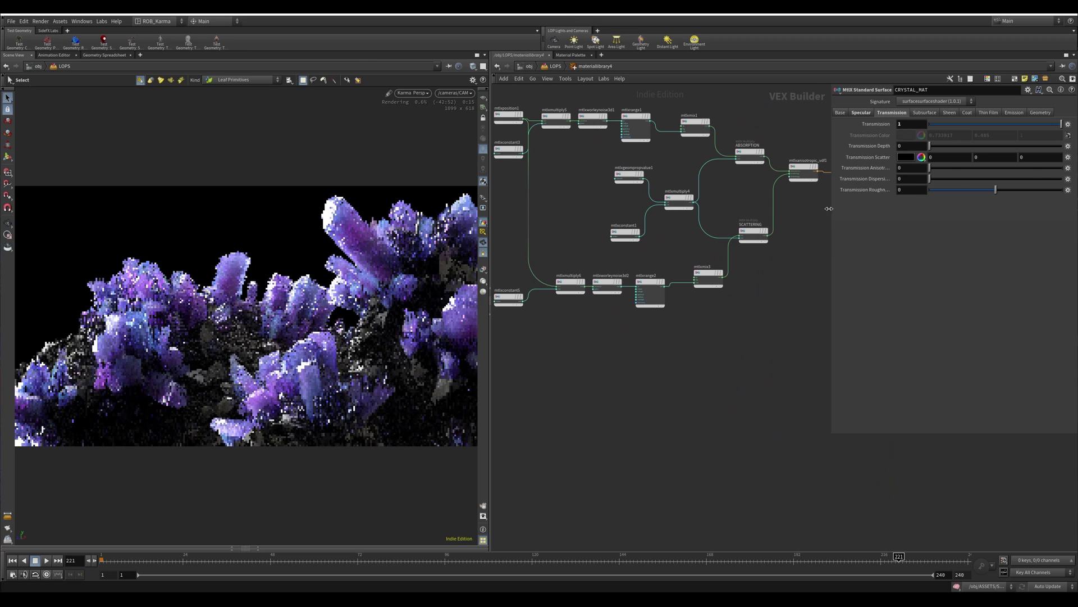
left_click_drag(832, 214, 935, 225)
middle_click_drag(820, 230, 862, 312)
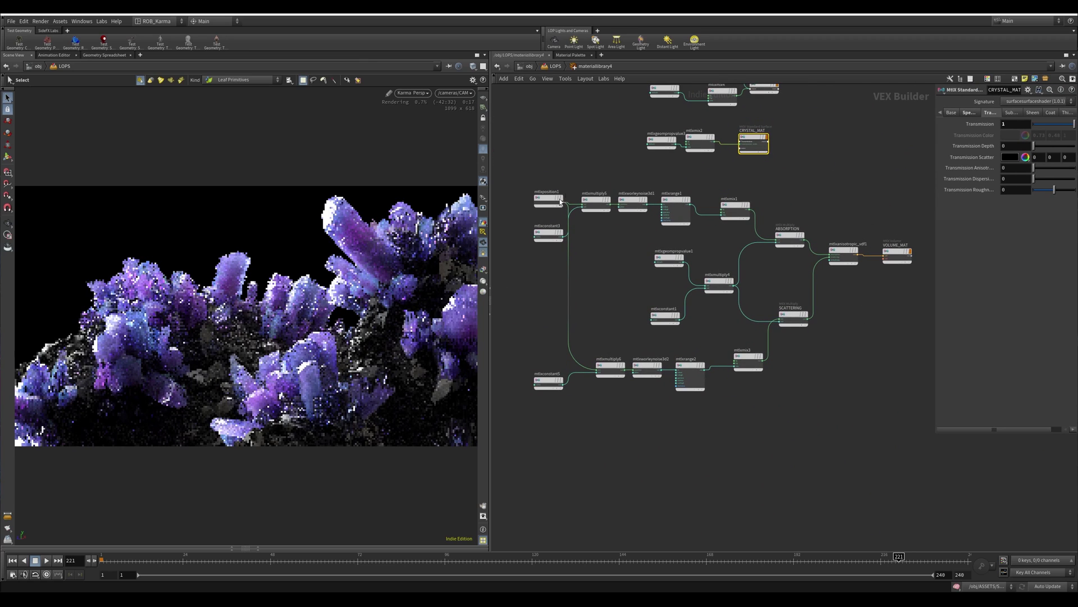
Inspect the geometry property node that reads the volume attribute for VOLUME_MAT
left_click_drag(517, 173, 794, 265)
left_click(669, 258)
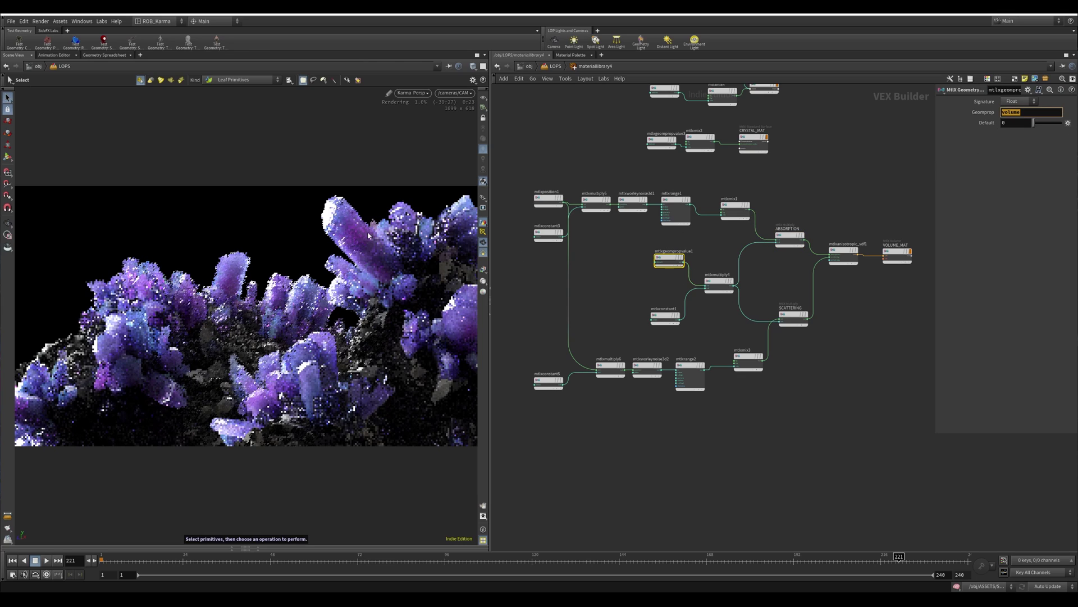
middle_click_drag(652, 283, 628, 272)
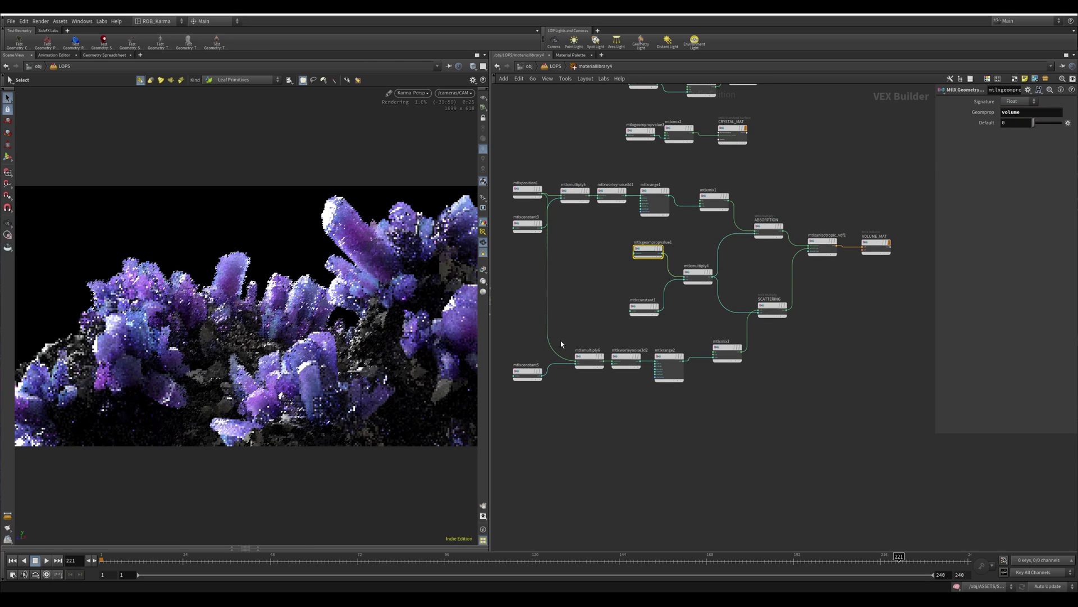
Examine the colour mix nodes that feed the SCATTERING and ABSORPTION multiplies of the volume shader
left_click_drag(511, 421, 747, 341)
left_click(774, 312)
left_click(725, 347)
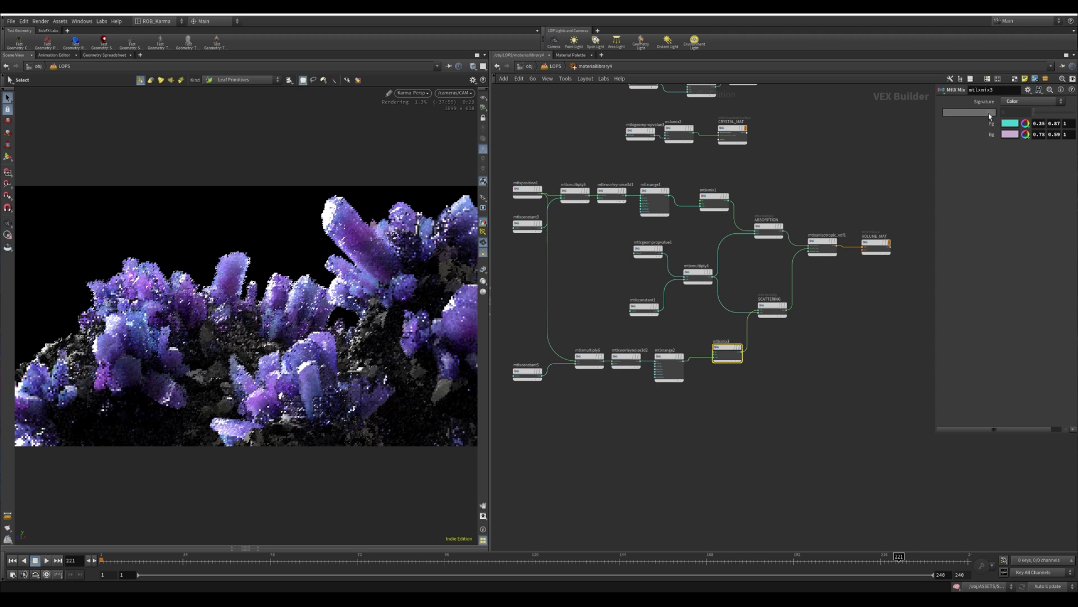
left_click(773, 232)
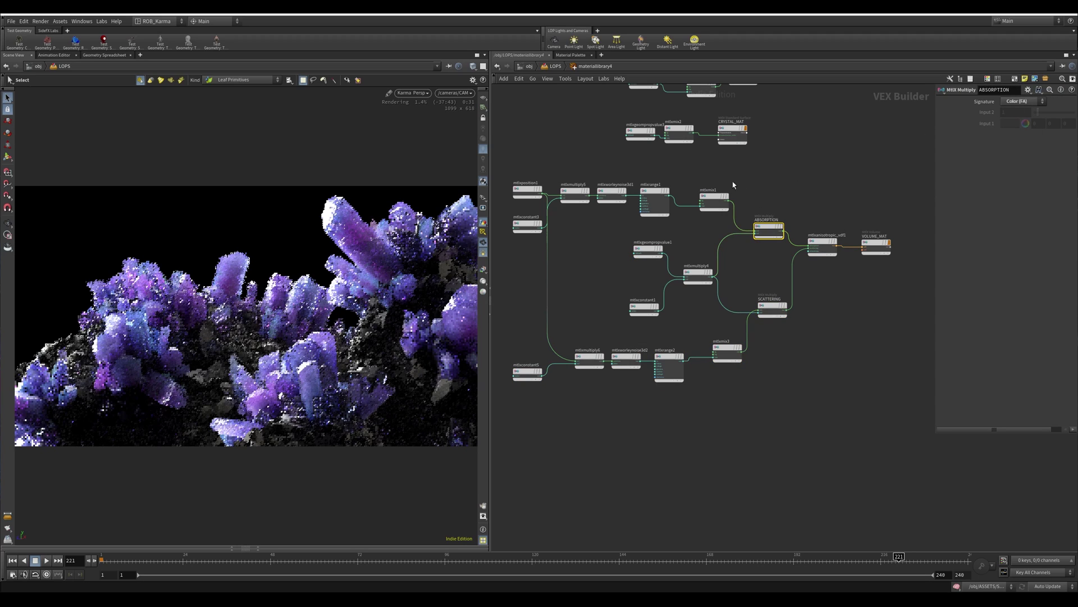
middle_click_drag(704, 190, 723, 204)
left_click(730, 210)
middle_click_drag(791, 196, 801, 186)
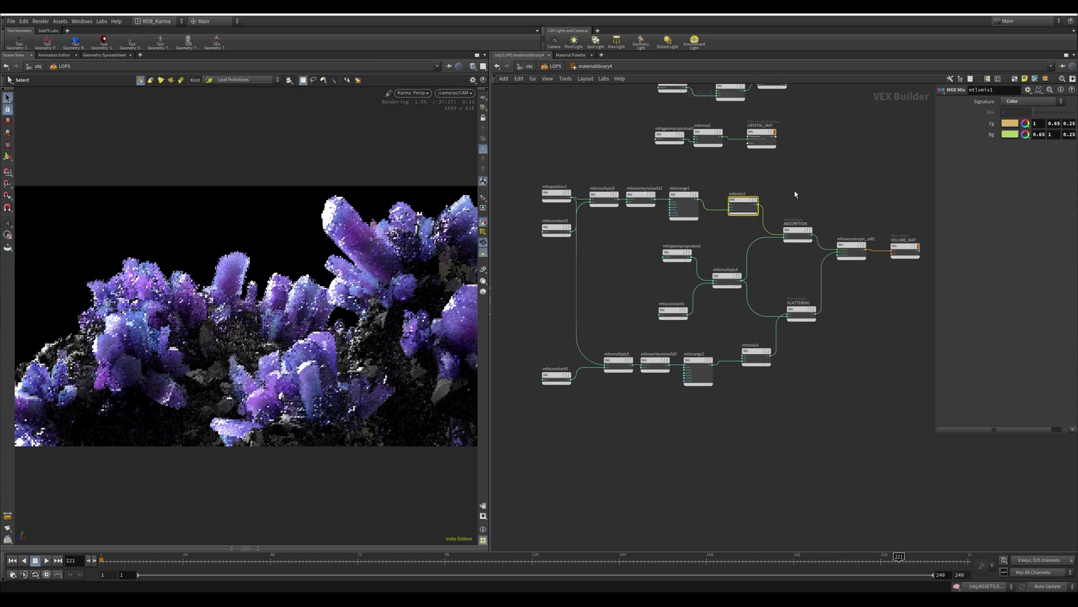
Examine the constant, multiply, Worley noise and range nodes that drive the scattering colour mix
middle_click_drag(574, 200, 609, 202)
left_click_drag(626, 403, 750, 346)
middle_click_drag(765, 413, 715, 424)
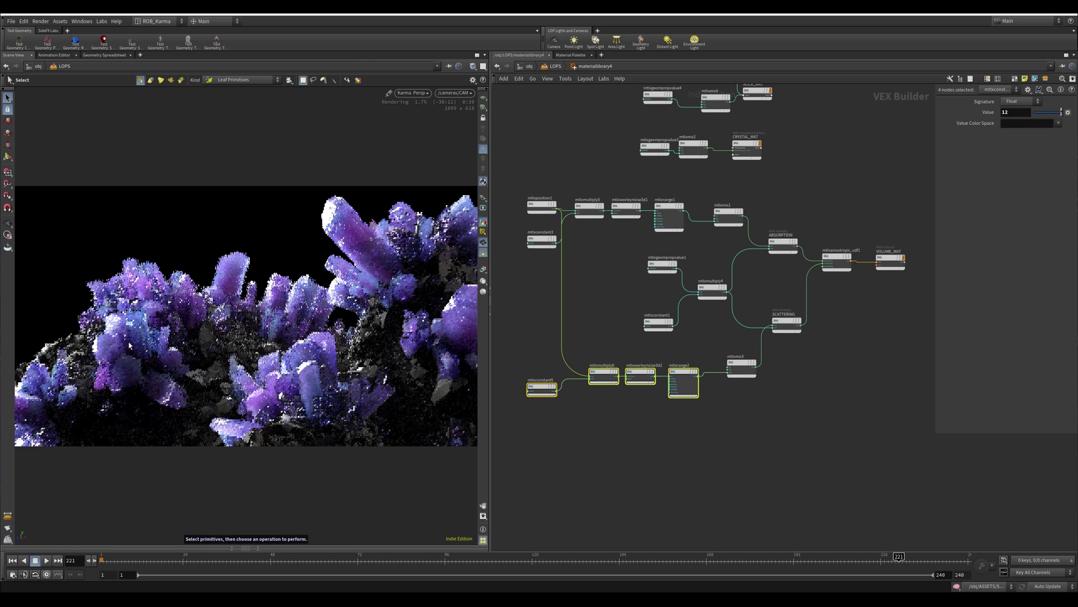
middle_click_drag(837, 393, 787, 392)
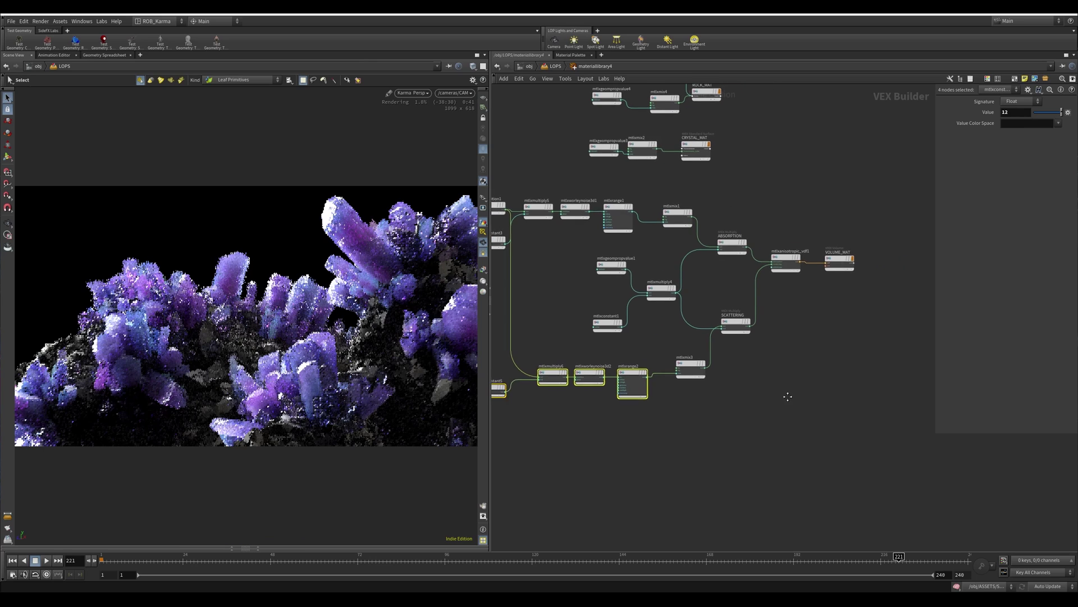
Return to the LOPS network and select the RENDER null below merge2, with the full node tree in view
key("u")
scroll(797, 379, "down", 3)
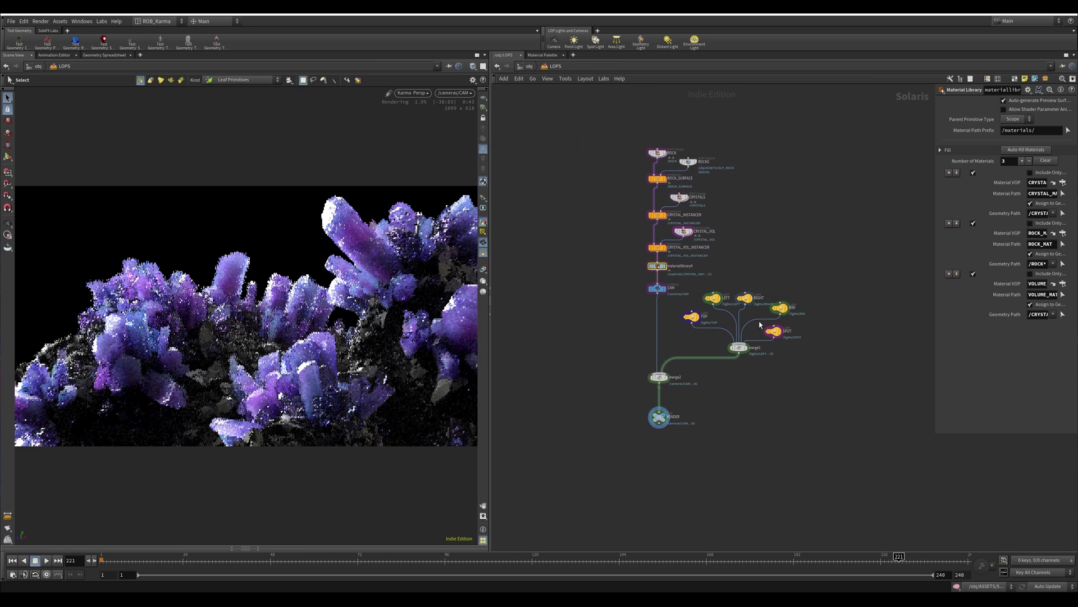
left_click_drag(823, 372, 686, 282)
middle_click_drag(843, 356, 831, 292)
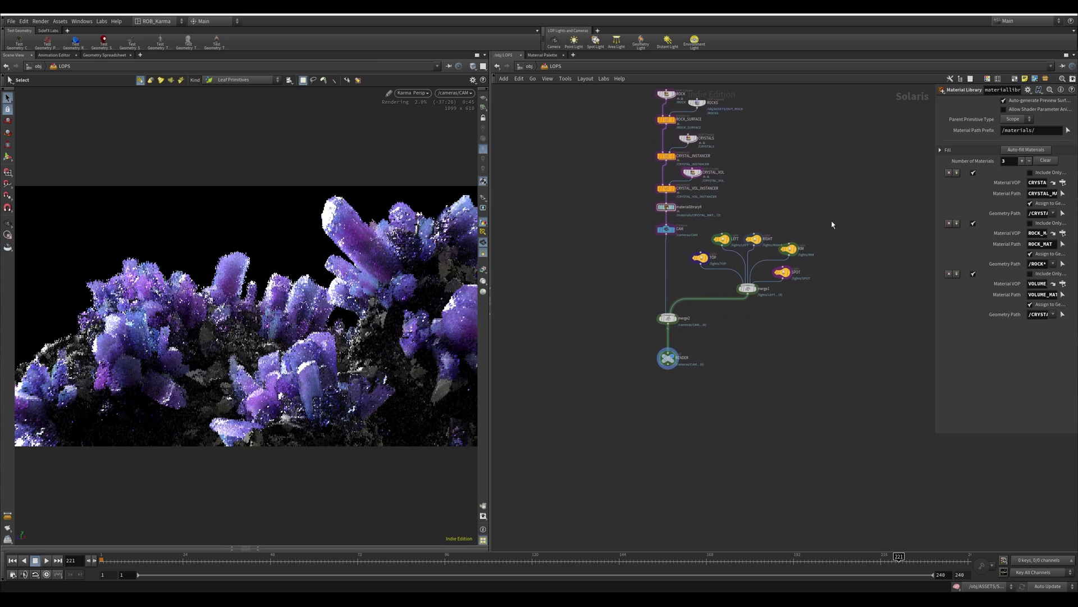
scroll(669, 369, "up", 3)
left_click(668, 368)
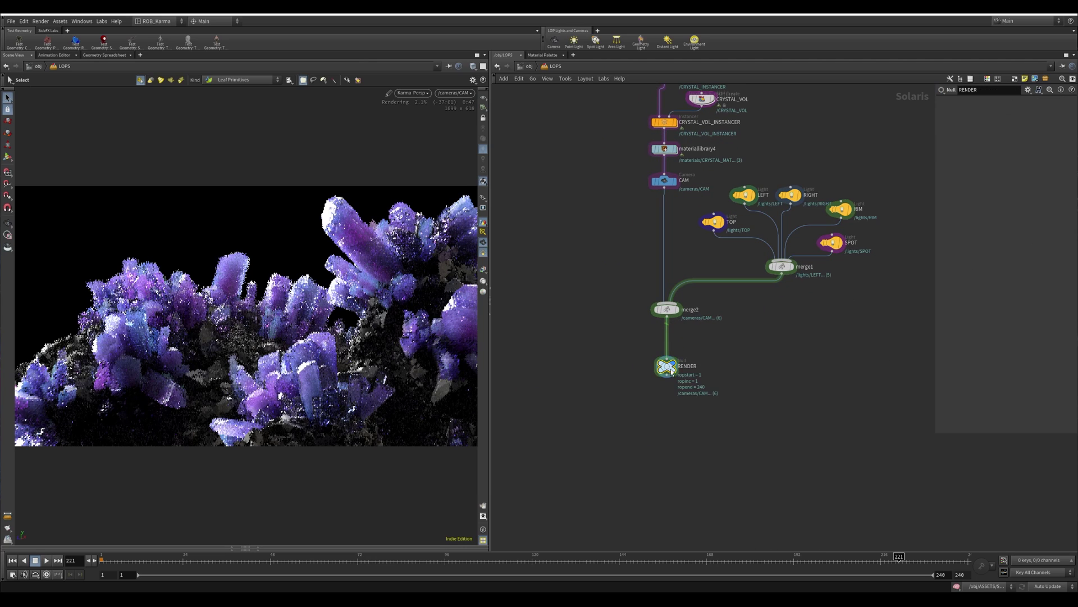
key("h")
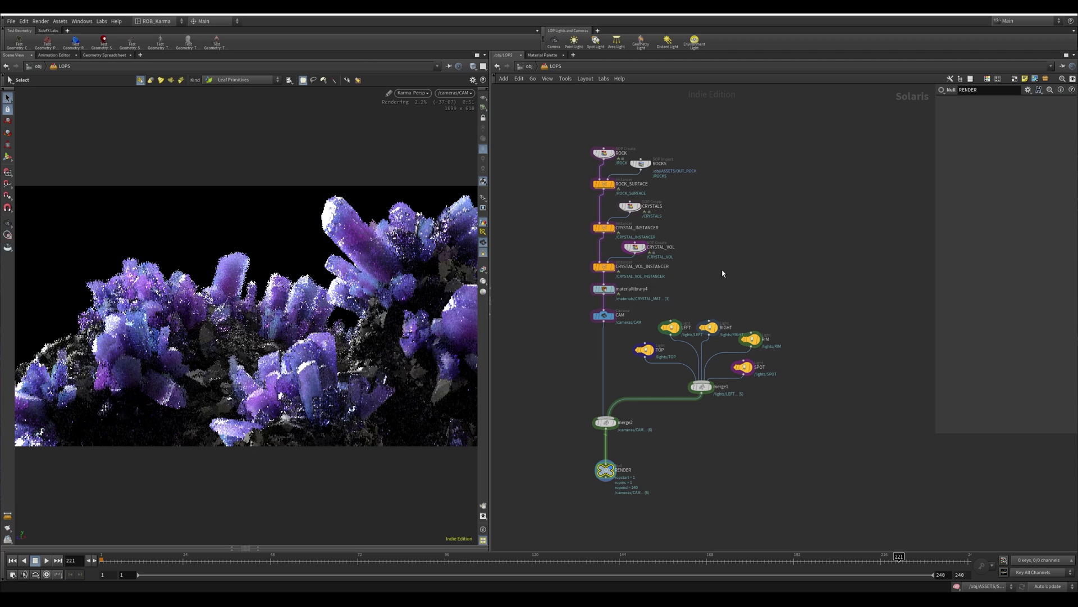
middle_click_drag(723, 274, 729, 252)
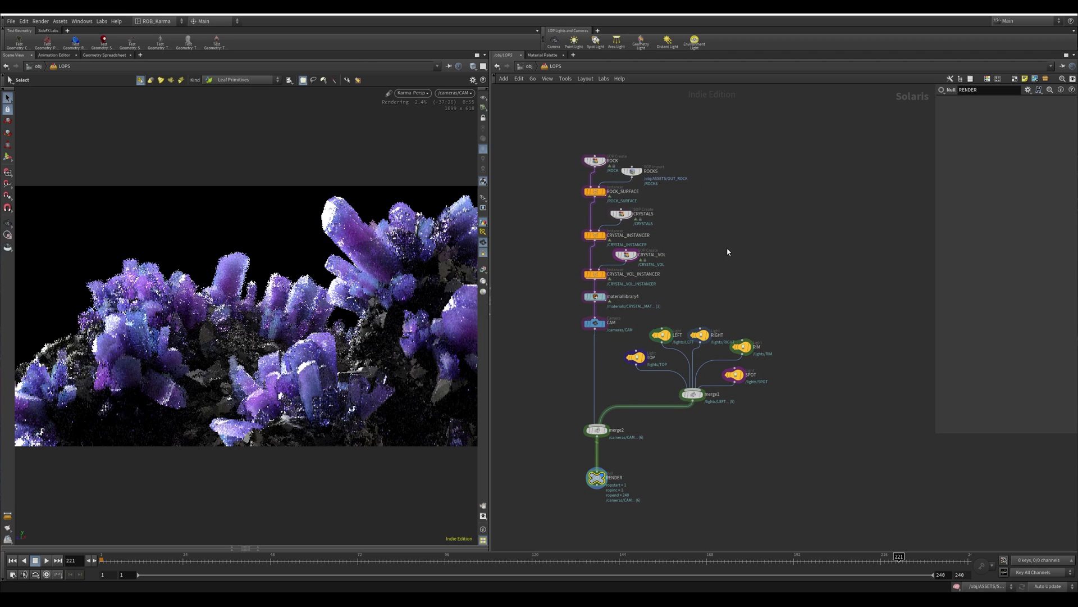
middle_click_drag(711, 260, 719, 232)
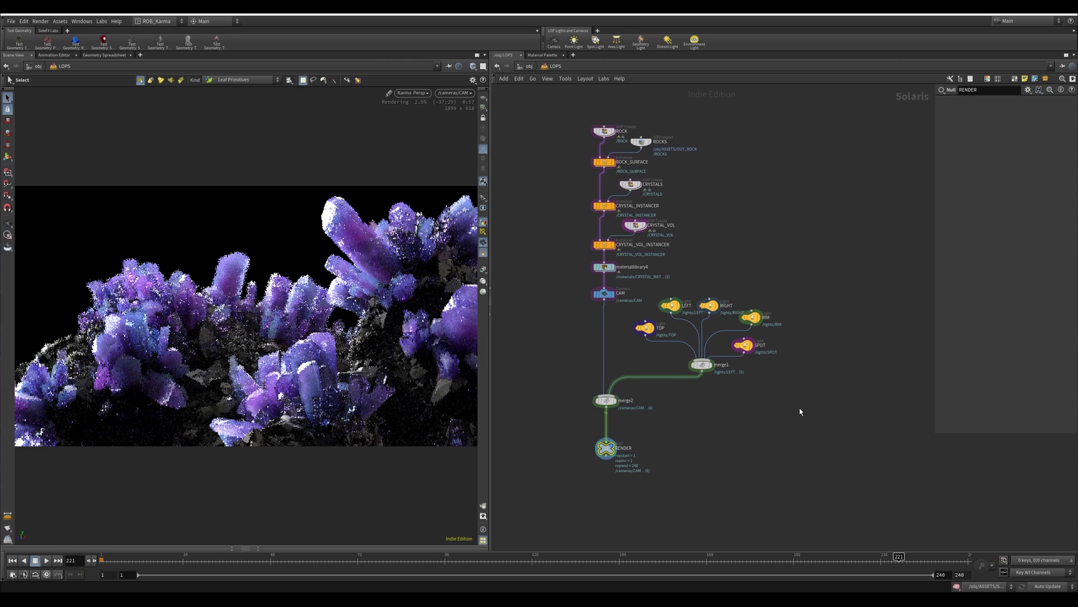
middle_click_drag(798, 247, 806, 269)
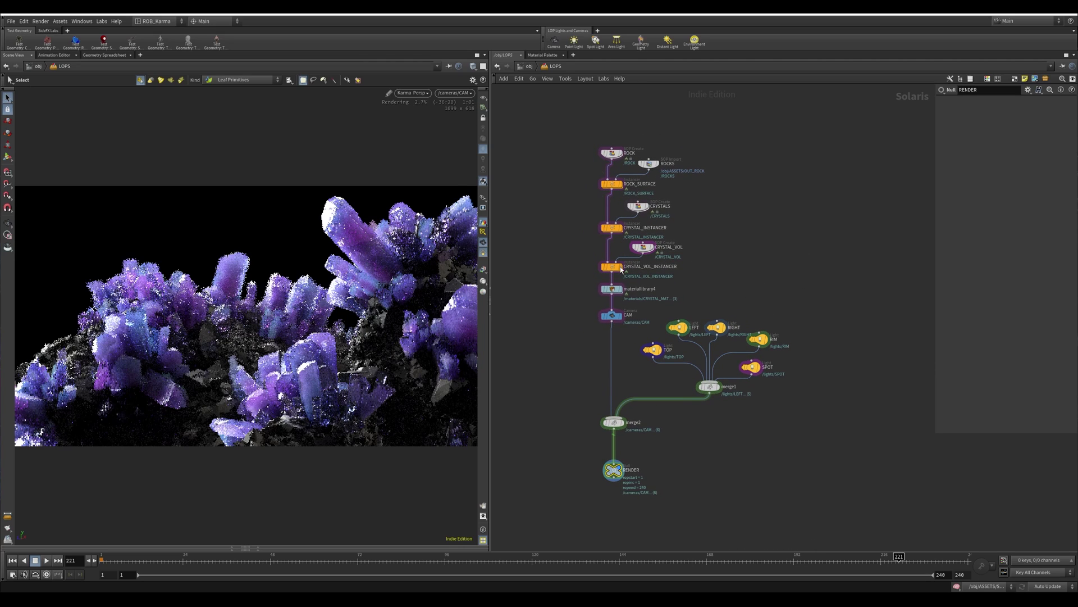
middle_click_drag(665, 231, 651, 212)
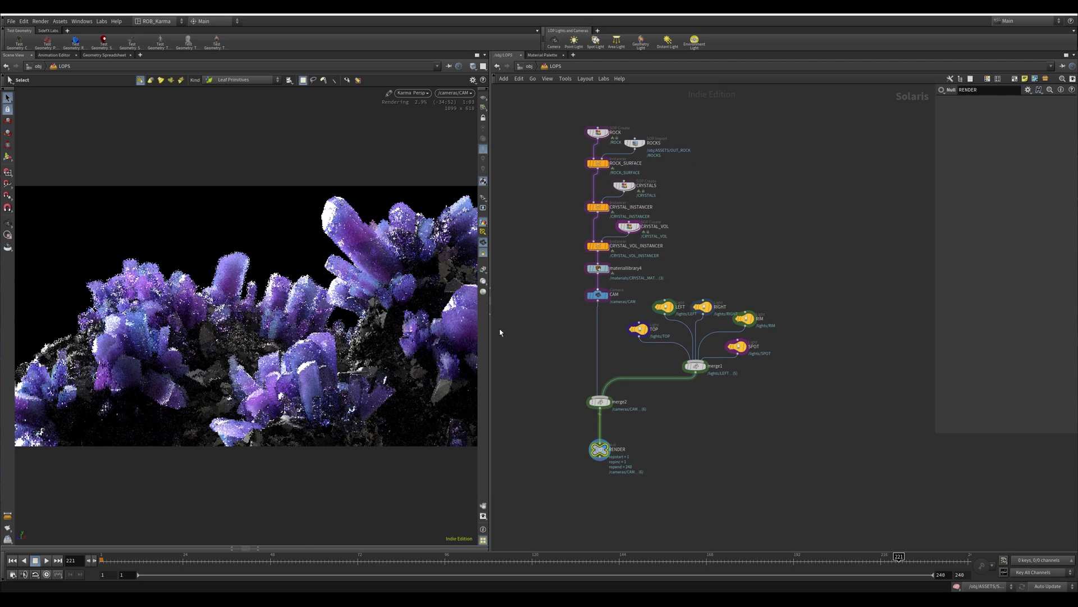
middle_click_drag(747, 208, 734, 201)
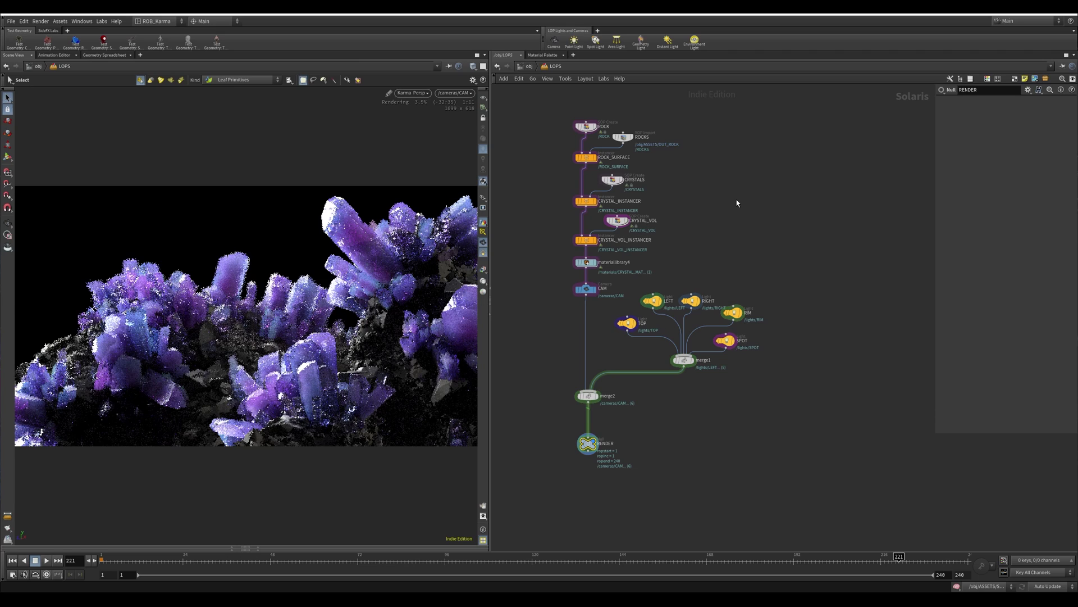
mouse_move(744, 226)
middle_mouse_down()
mouse_move(739, 214)
mouse_move(754, 243)
middle_mouse_up()
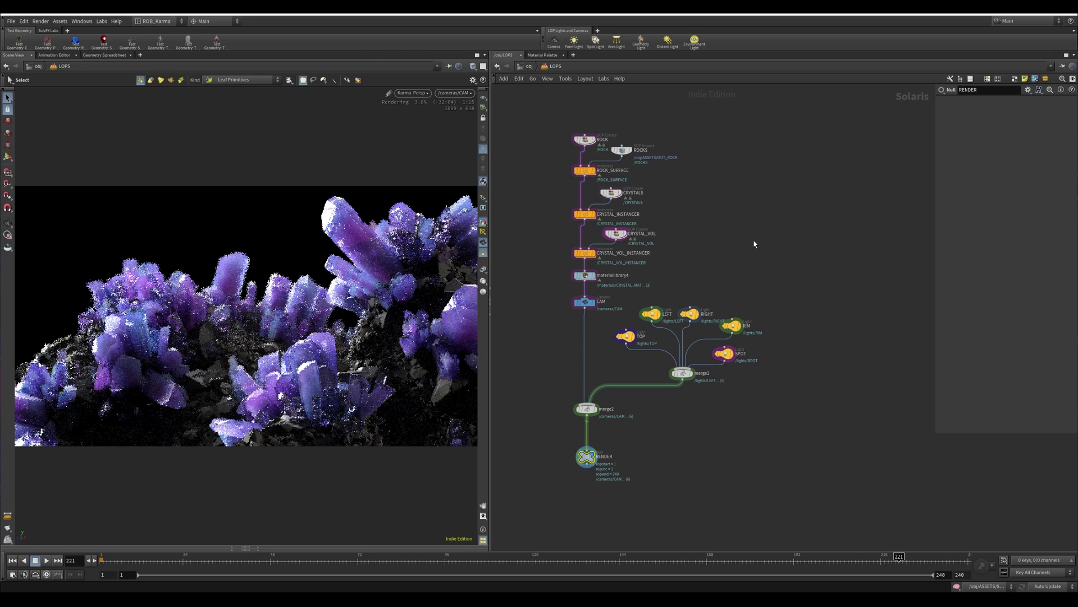
scroll(754, 244, "up", 2)
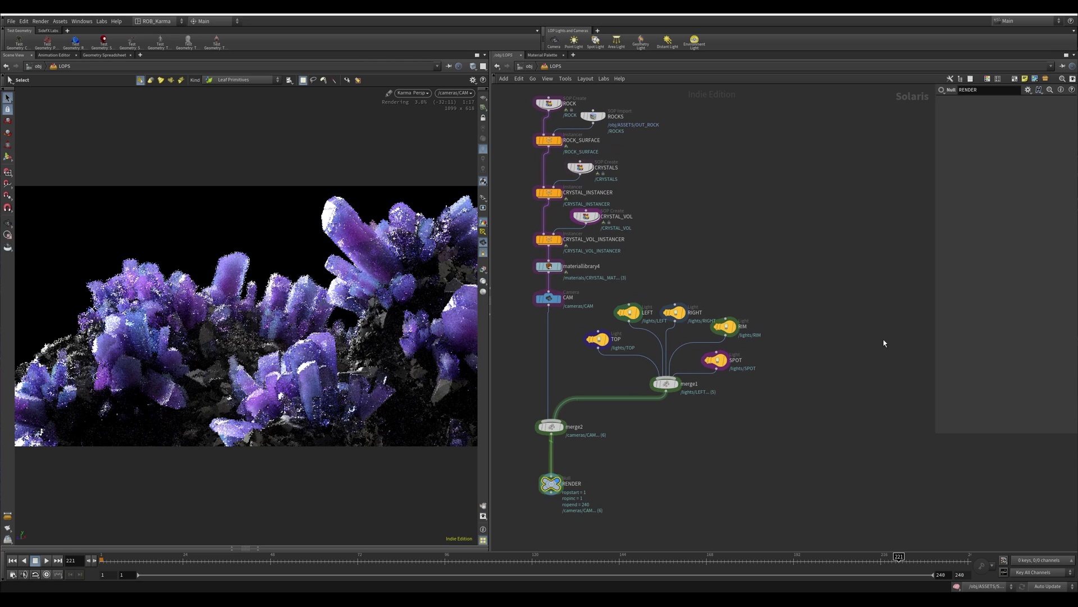